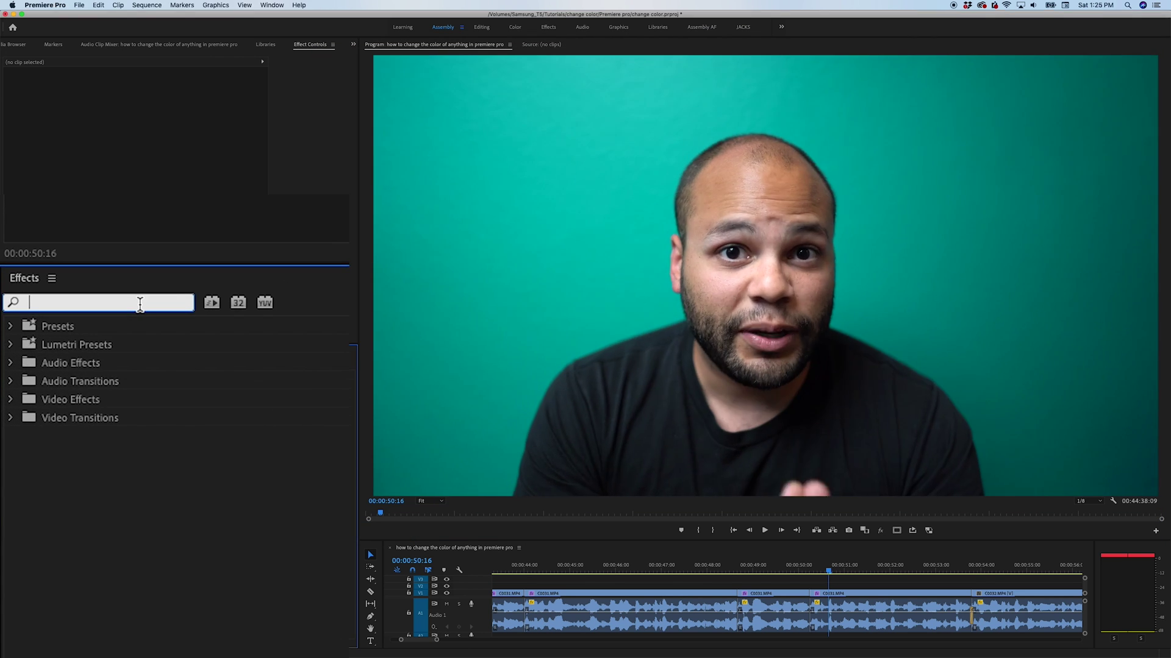
type("cha")
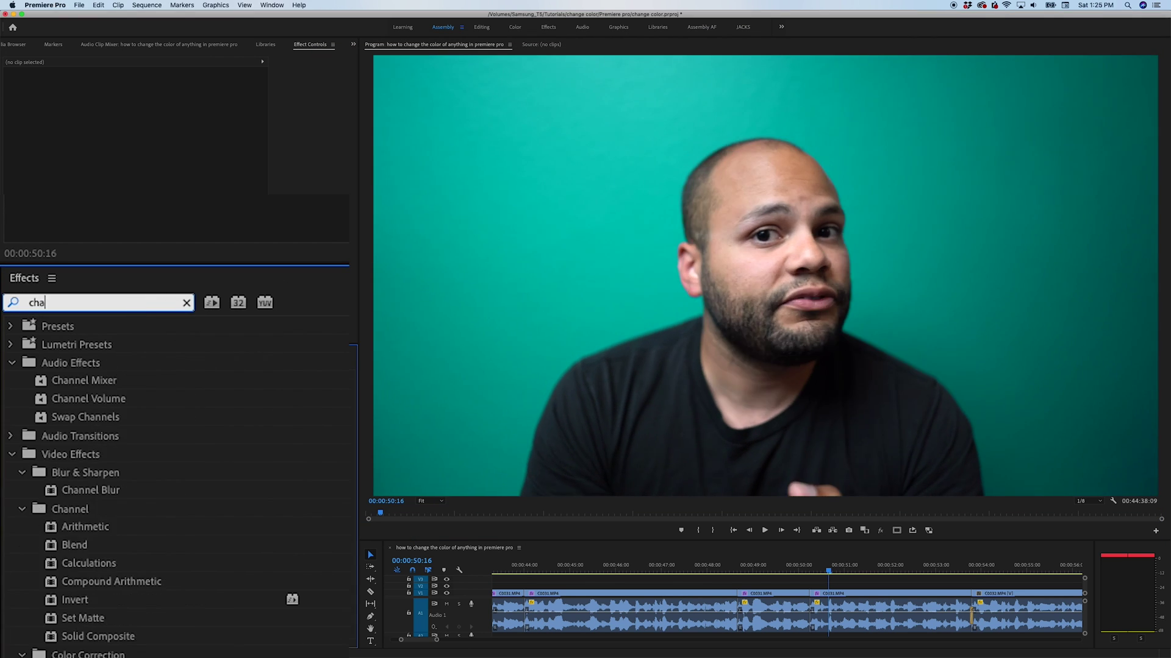
type("nge")
Apply Change to Color to C0031.MP4 and sample the teal wall as the From colour
left_click(91, 455)
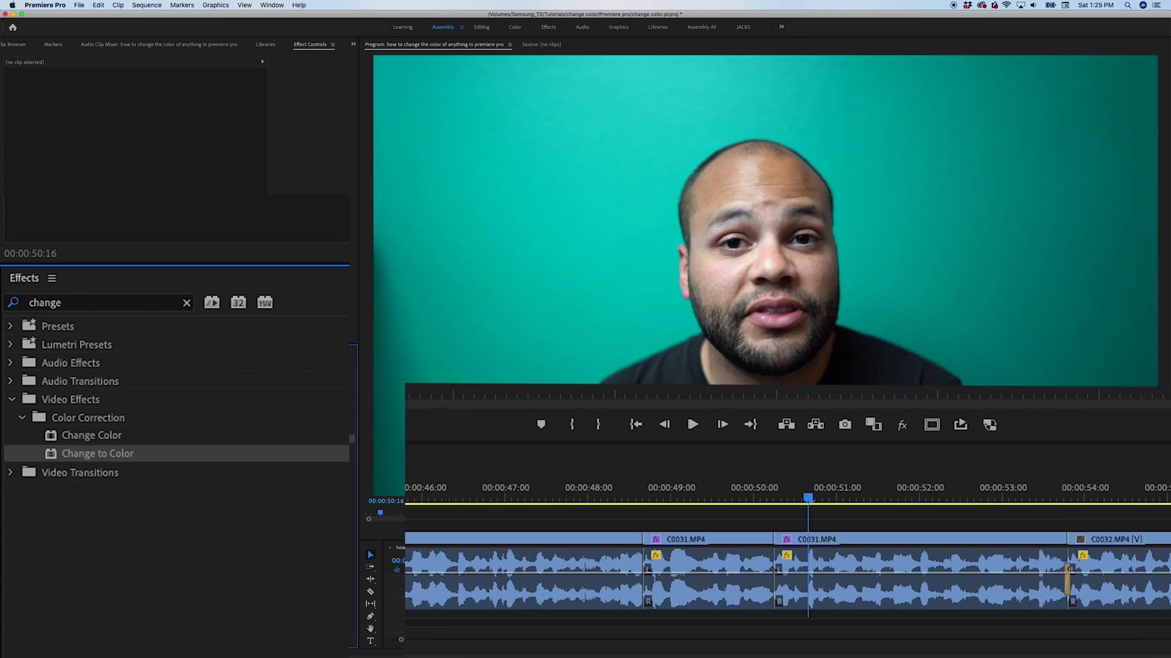
left_click_drag(80, 455, 833, 595)
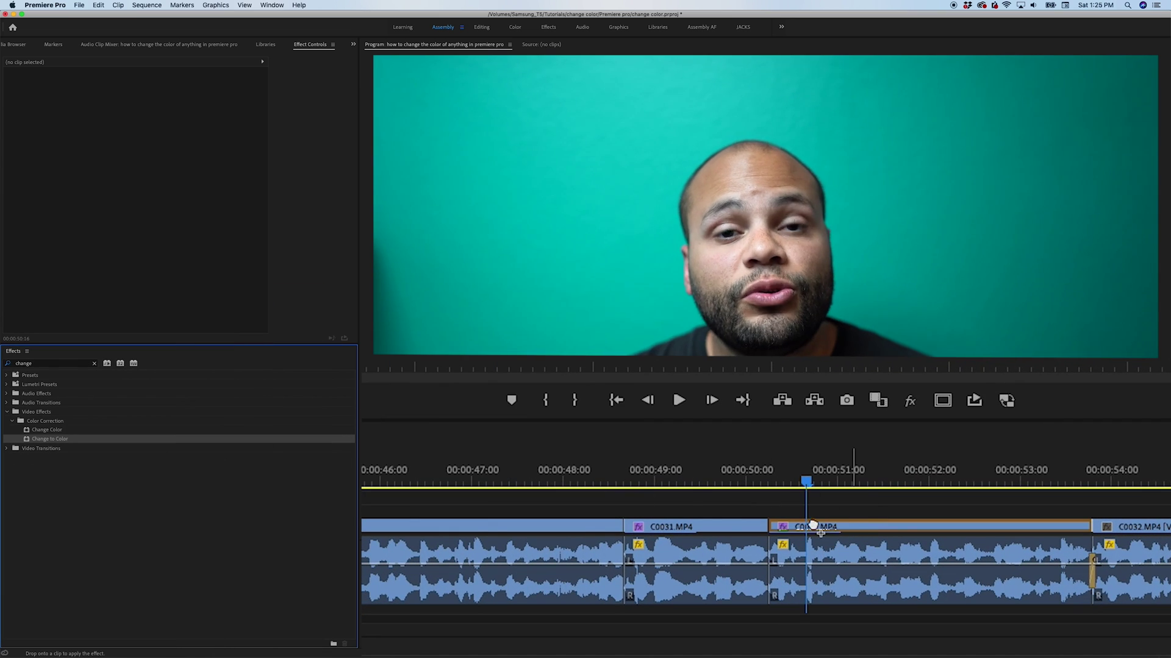
left_click_drag(798, 526, 798, 527)
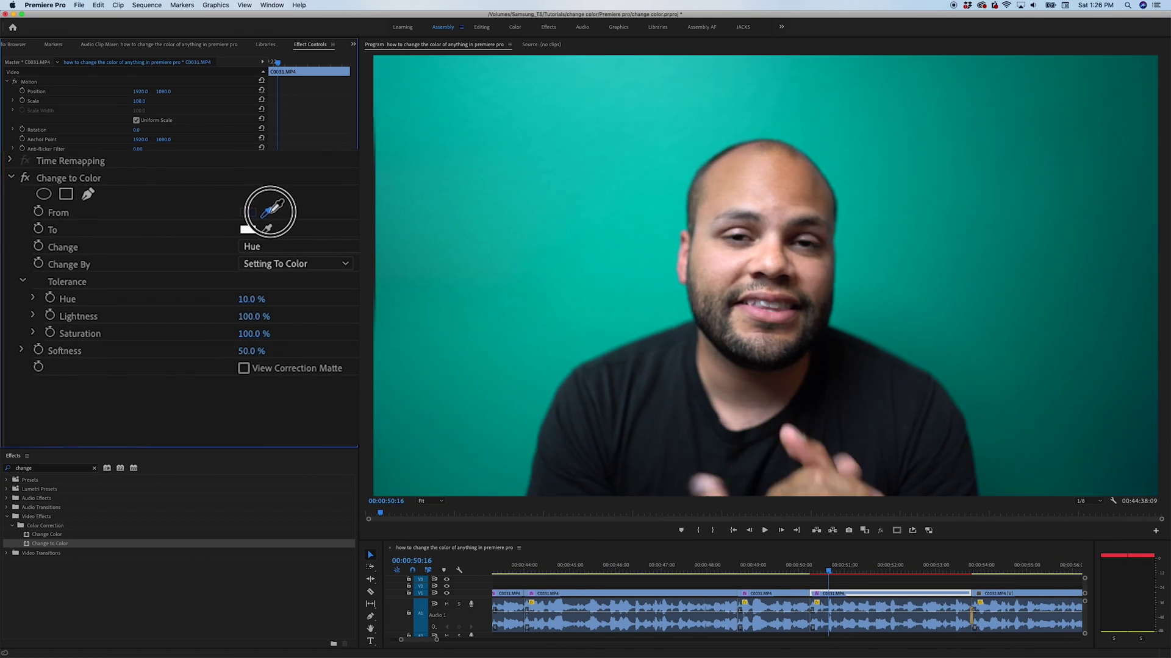
left_click(522, 204)
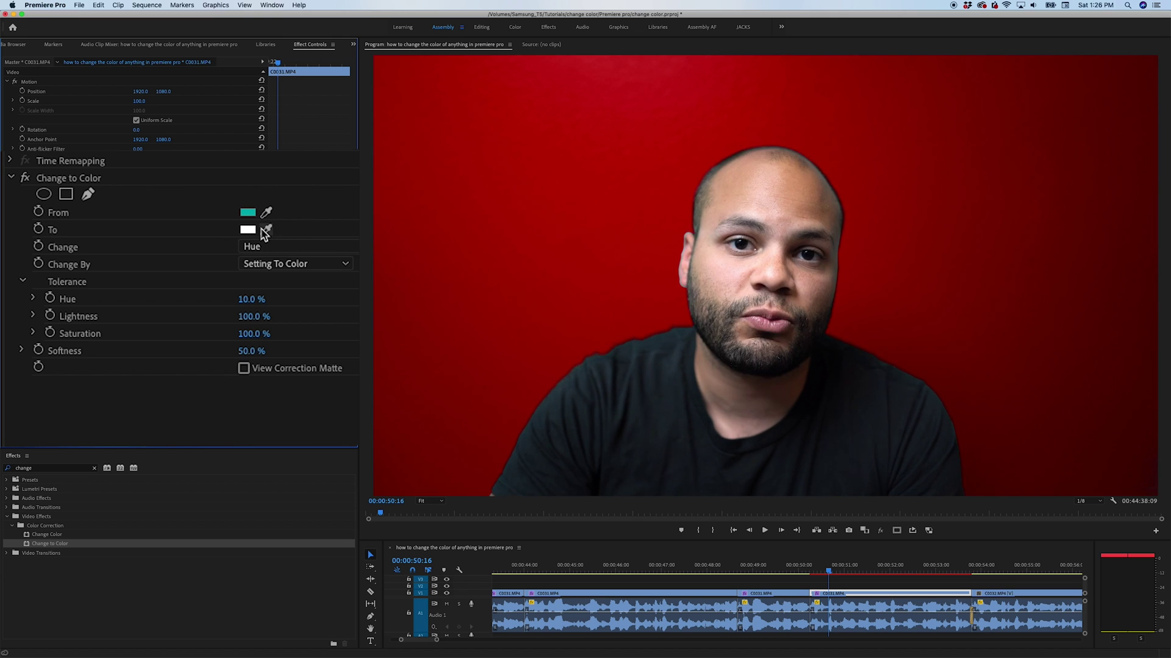
left_click(247, 229)
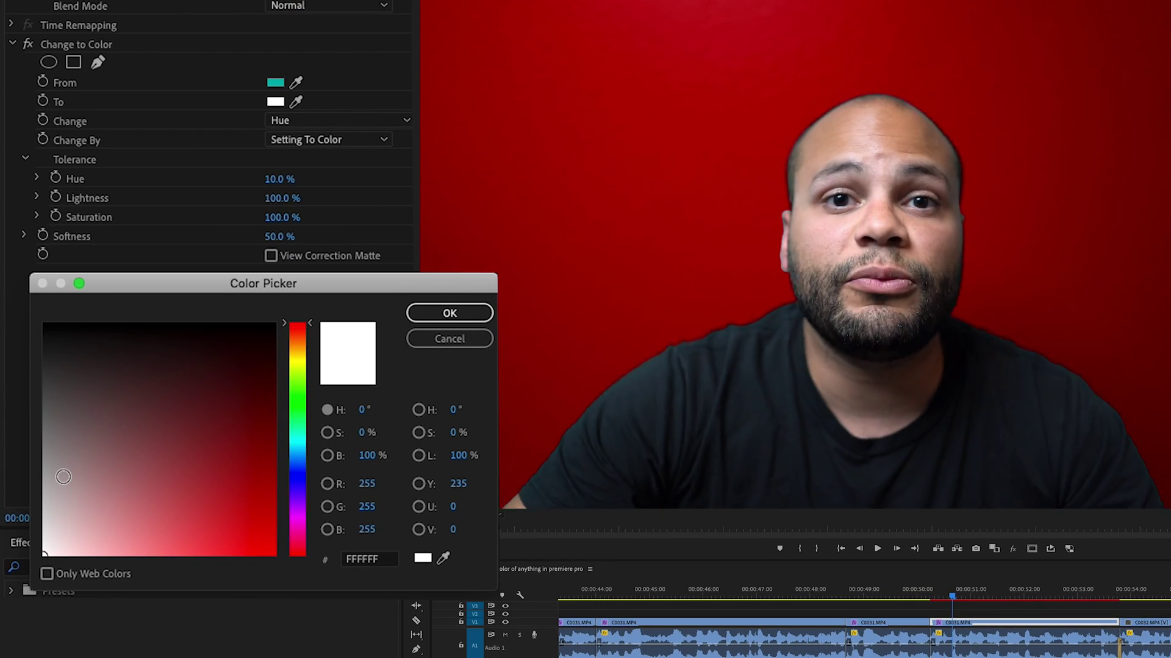
Try deep red and pale pink as the To colour, then confirm purple
left_click_drag(64, 476, 274, 491)
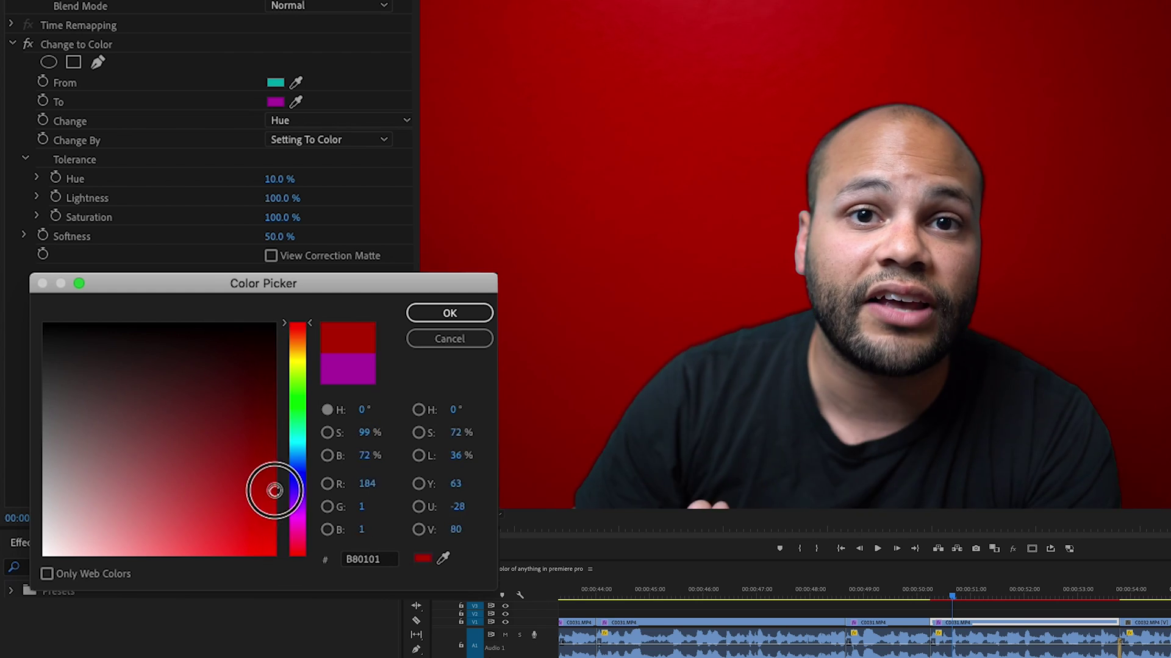
mouse_move(275, 492)
left_mouse_down()
mouse_move(64, 576)
mouse_move(263, 476)
mouse_move(273, 496)
left_mouse_up()
mouse_move(299, 338)
left_mouse_down()
mouse_move(300, 511)
mouse_move(309, 520)
left_mouse_up()
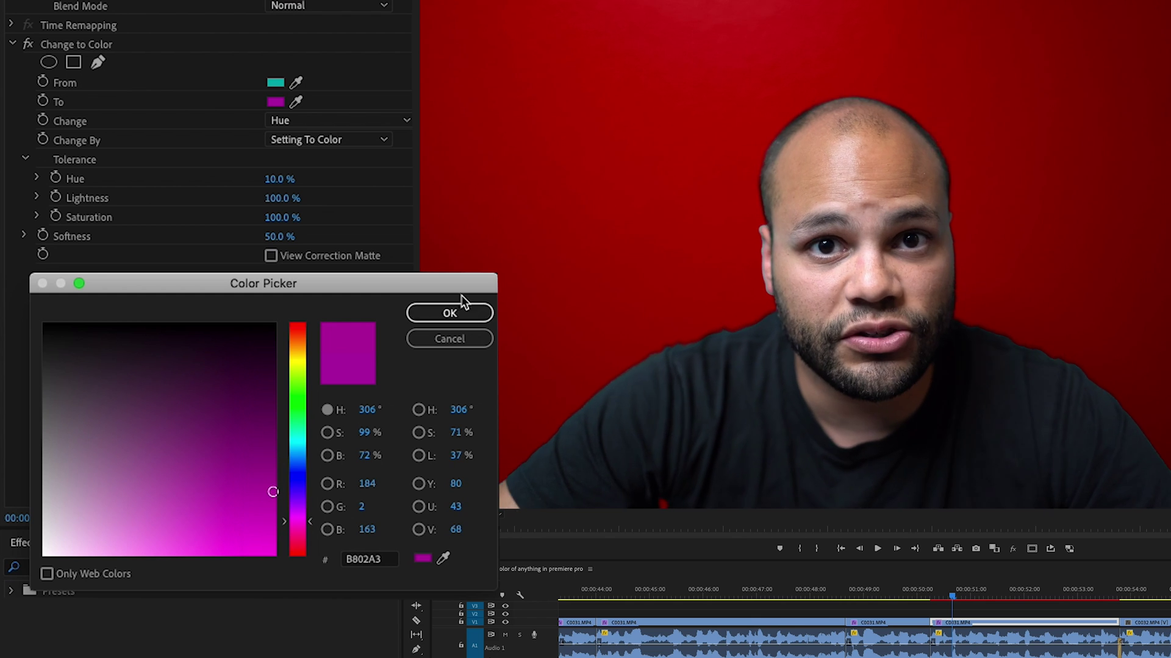
left_click(449, 314)
Preview orange, green and black as the replacement colour, then enter white
left_click(275, 102)
left_click_drag(309, 519, 309, 344)
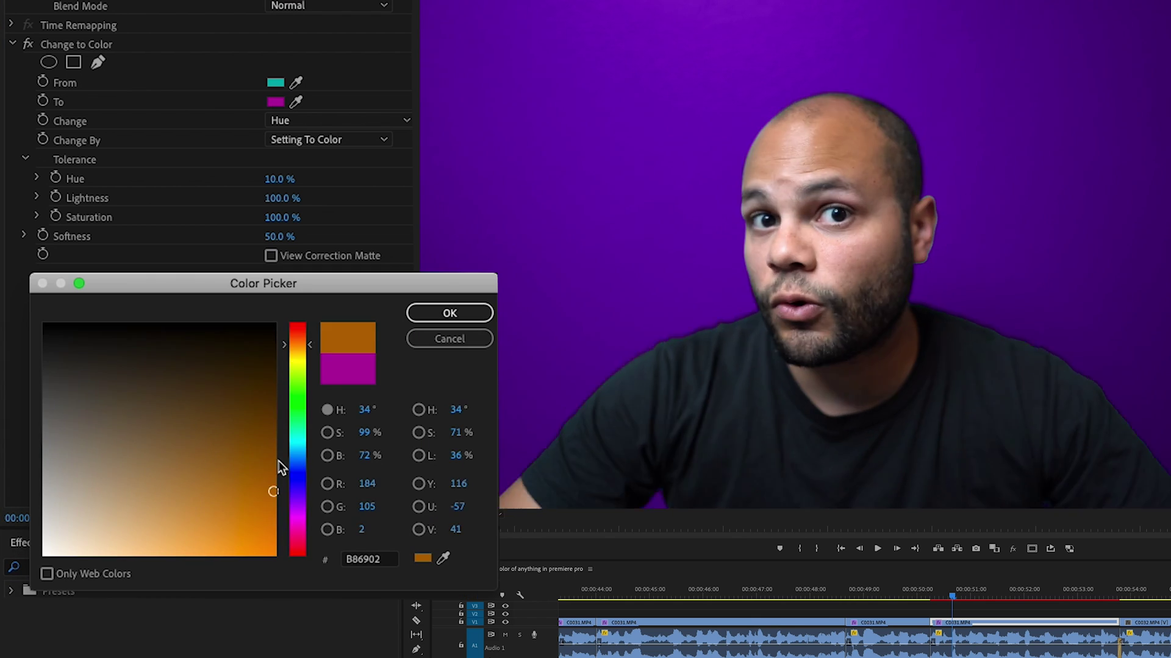
left_click(309, 414)
left_click(449, 314)
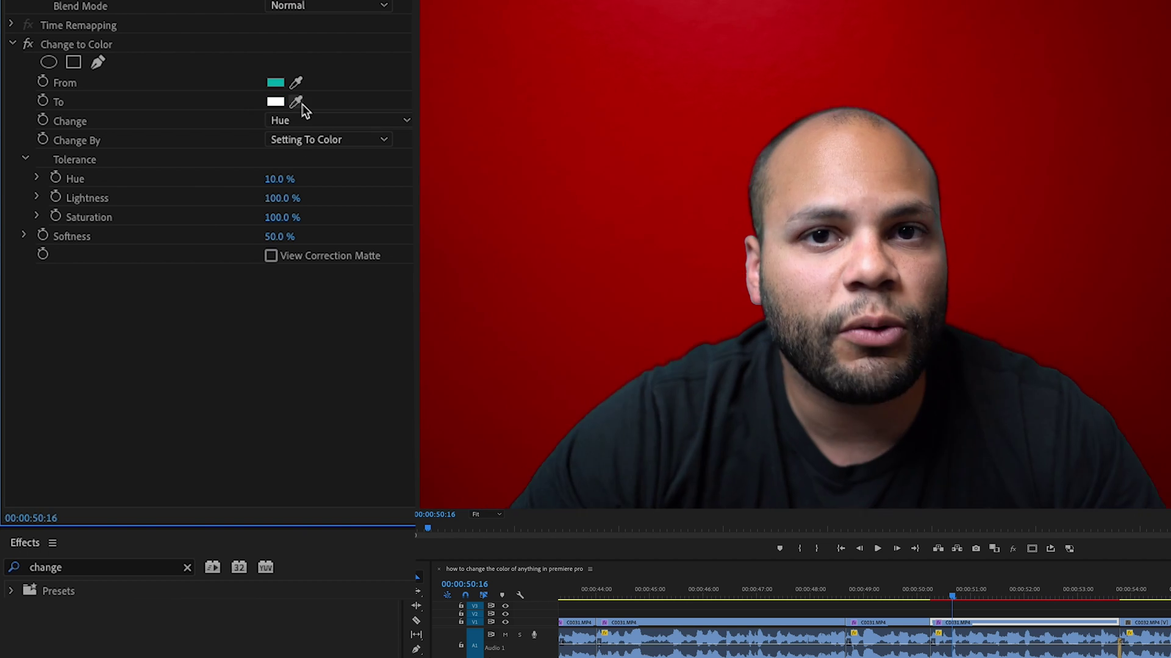
left_click(276, 102)
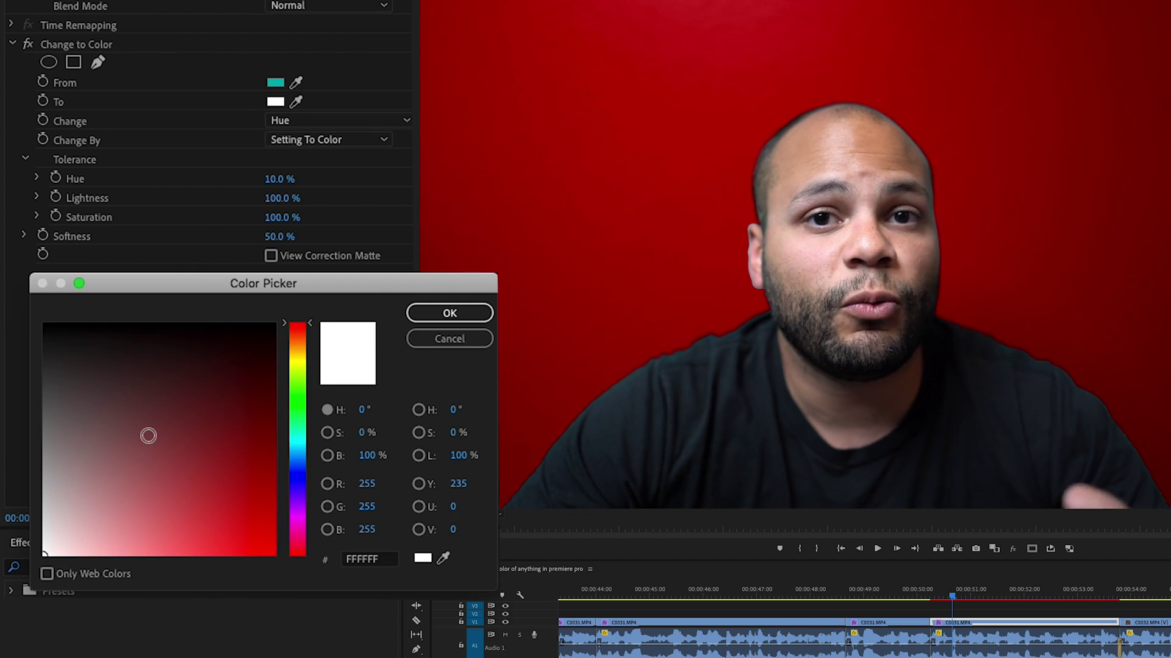
left_click(421, 316)
left_click(276, 102)
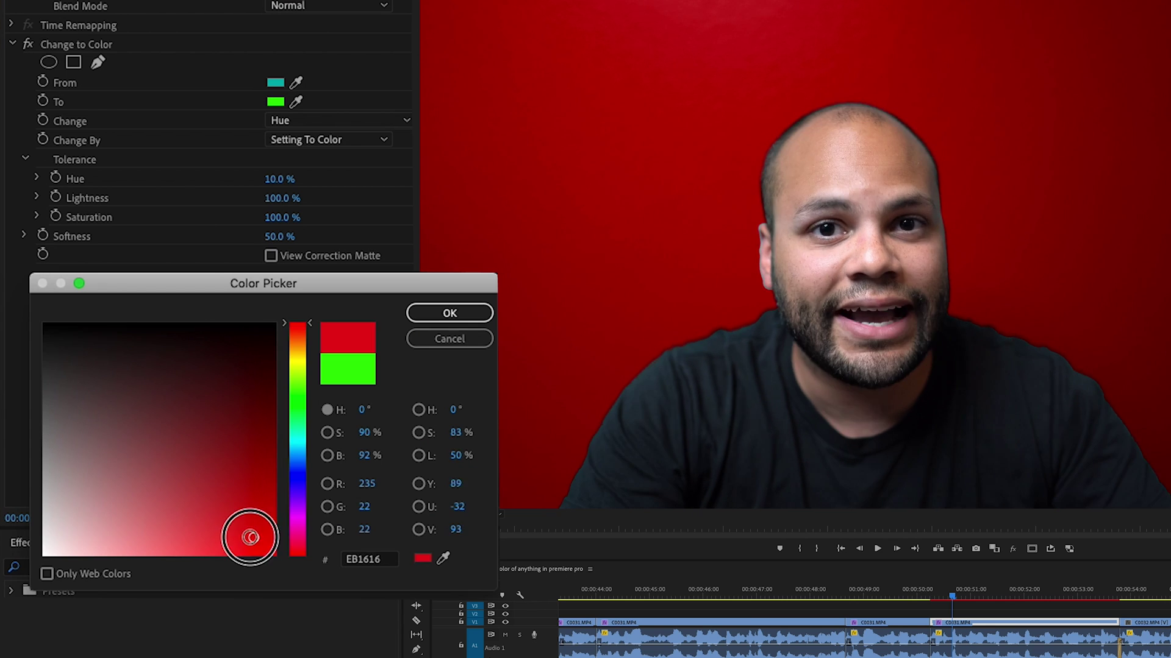
left_click_drag(244, 541, 44, 553)
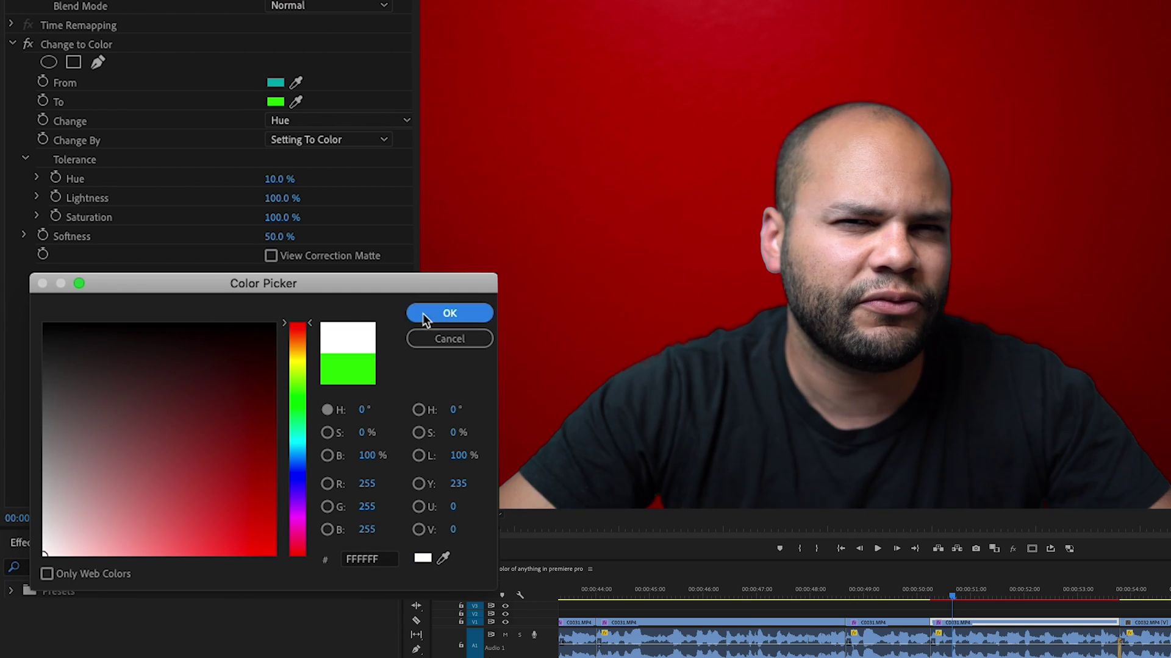
Set Change to Hue & Lightness with a white target and Hue 25%, Lightness 10%, Saturation 10% tolerances
left_click(448, 314)
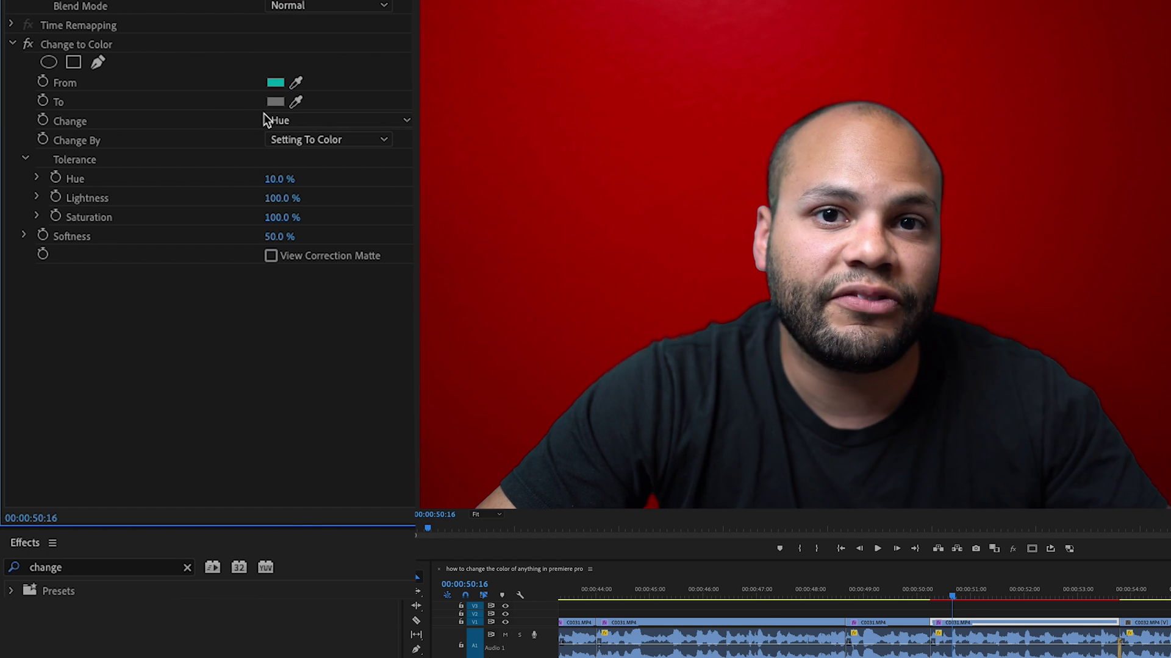
left_click(318, 121)
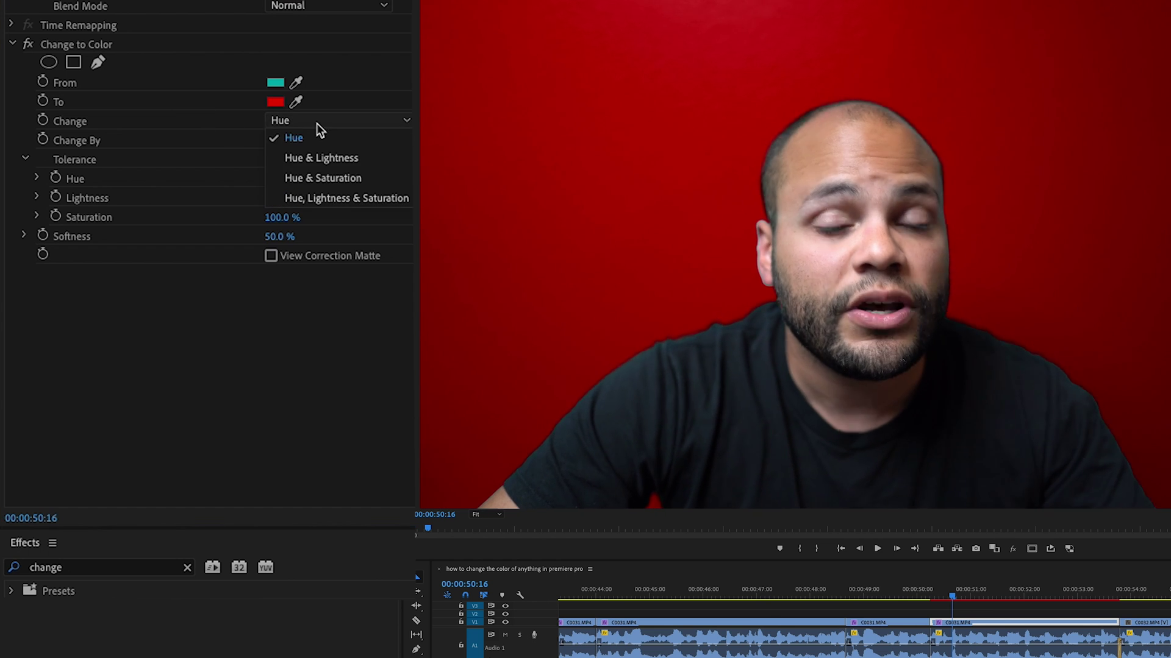
left_click(325, 158)
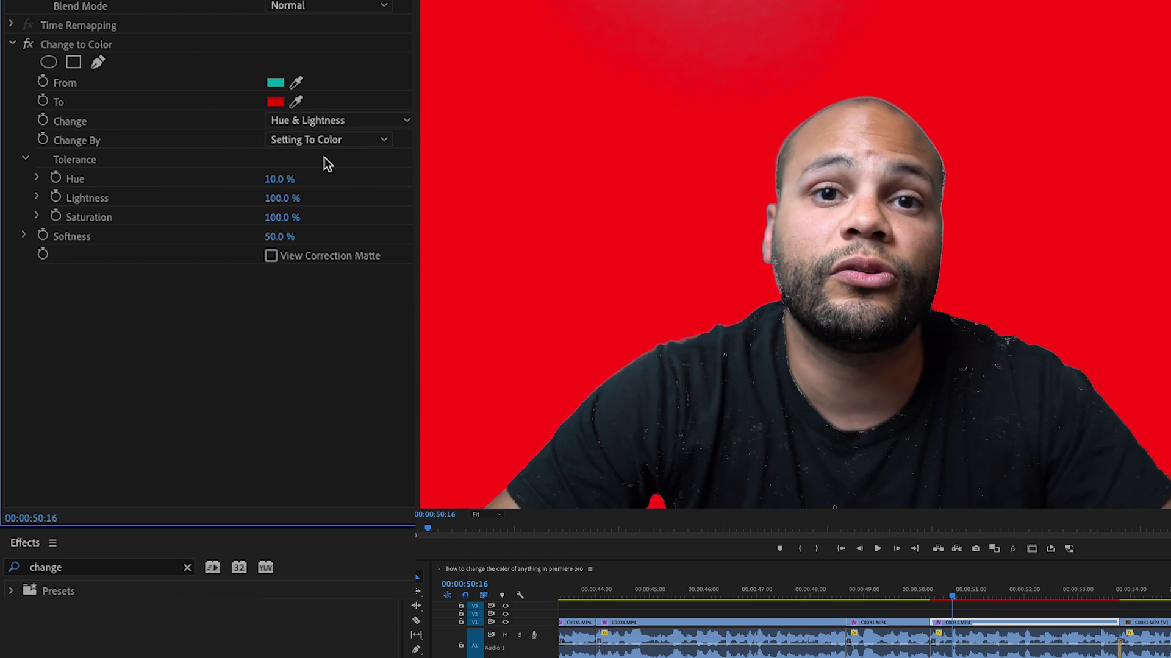
left_click(276, 101)
left_click(449, 315)
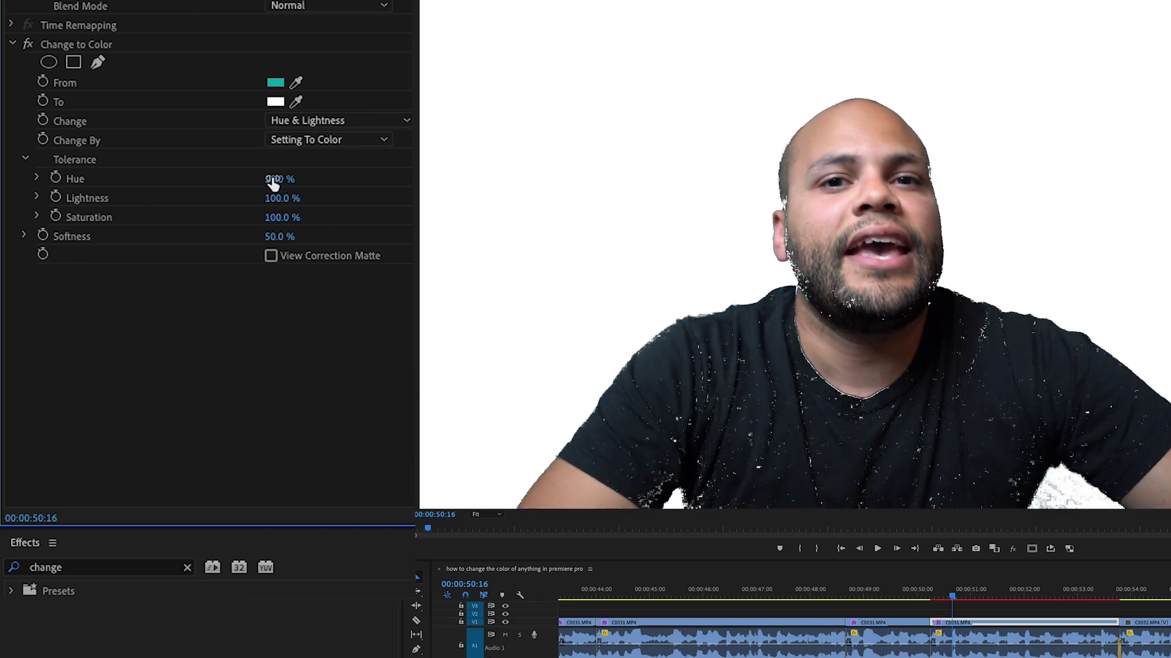
type("100")
key("Return")
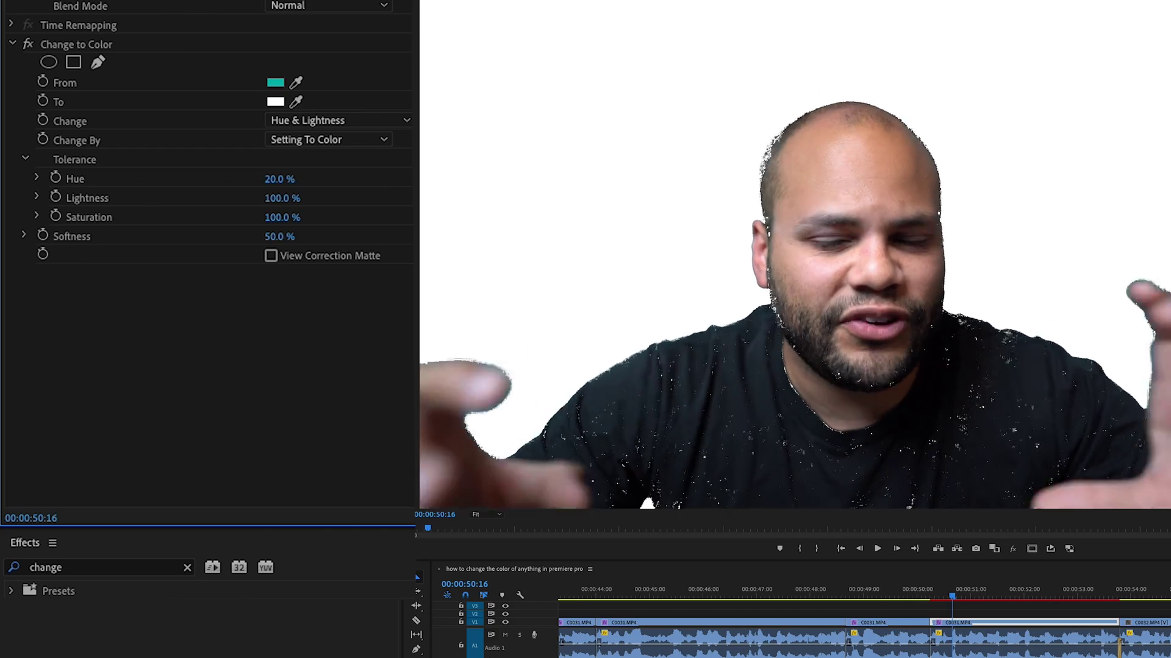
type("10")
key("Return")
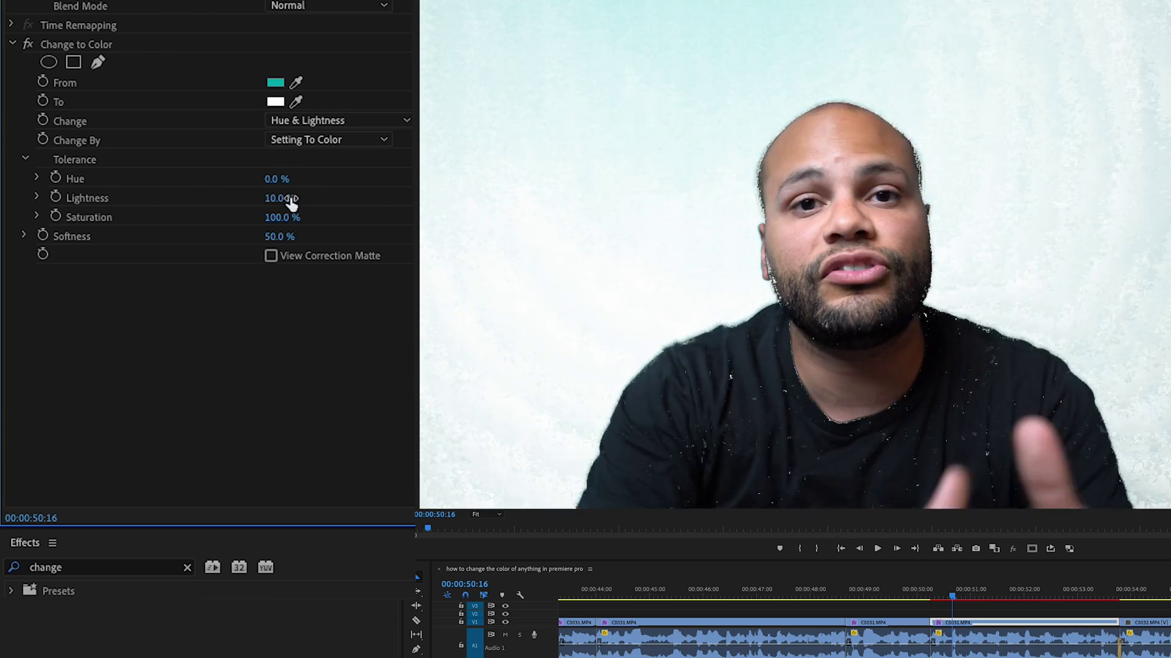
left_click(277, 178)
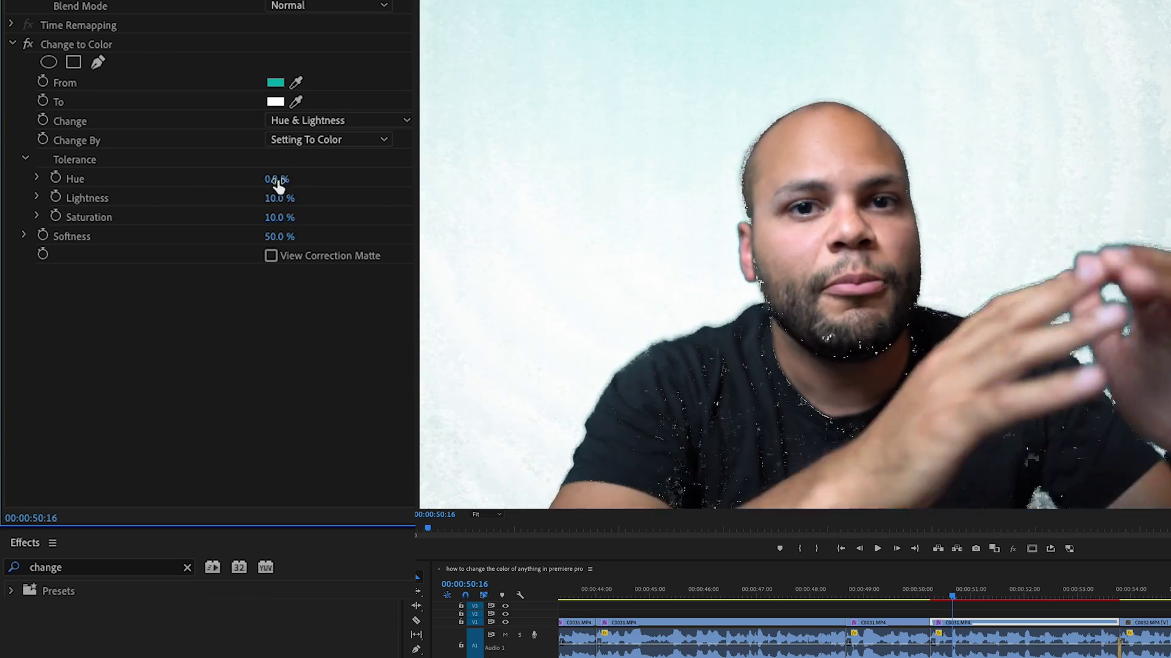
type("25")
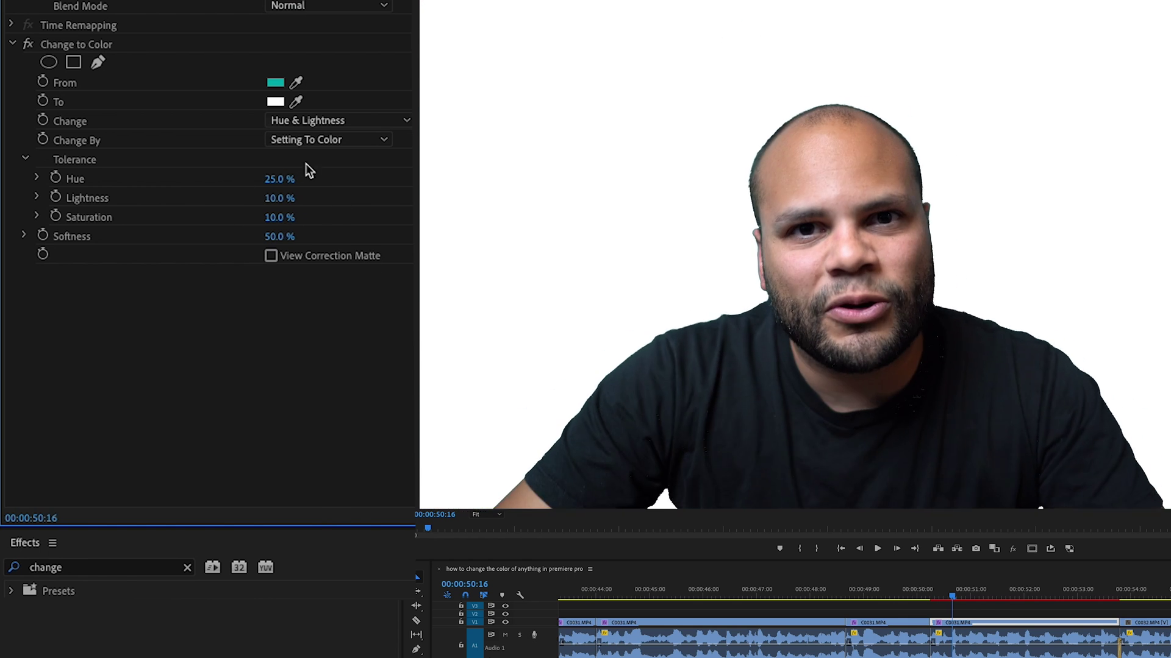
Make the target colour dark grey and set Change to Hue & Saturation
left_click(276, 100)
left_click(450, 315)
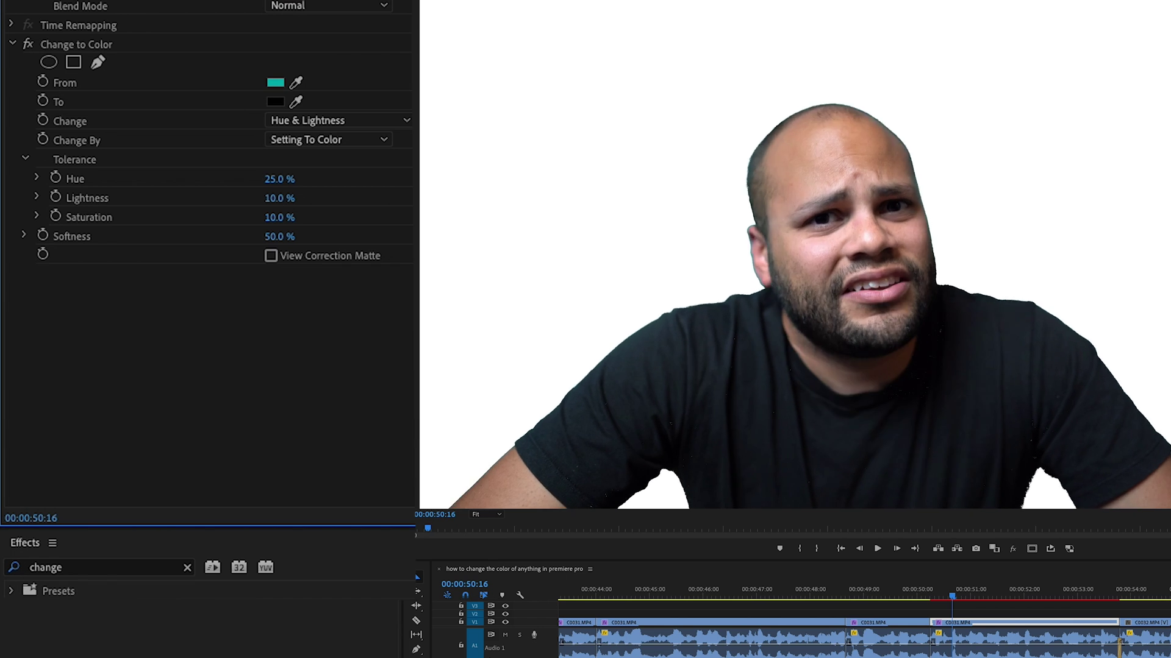
left_click(276, 101)
left_click(449, 313)
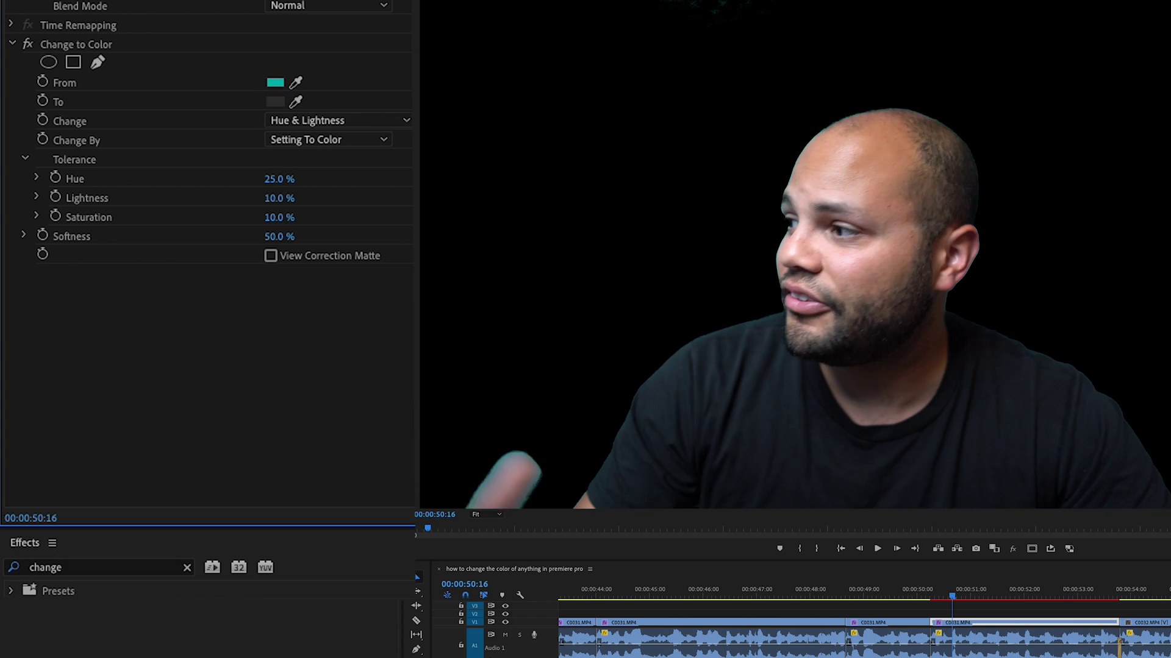
left_click(338, 120)
left_click(305, 177)
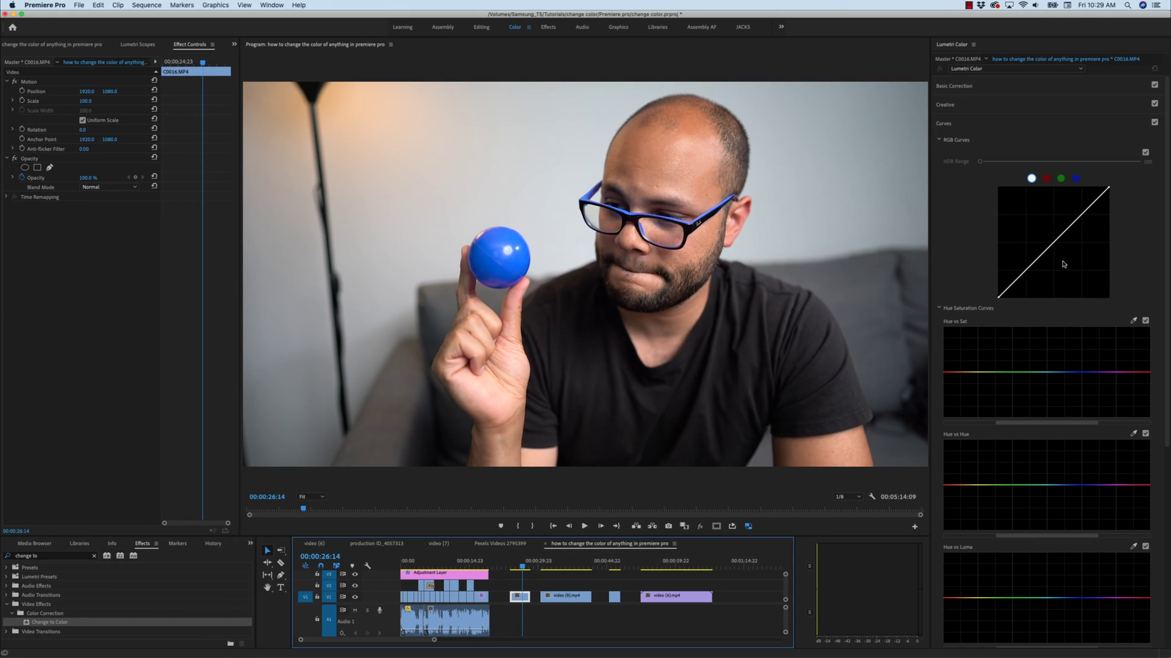
Open the panels menu over the blue-ball clip in the Color workspace
left_click(273, 4)
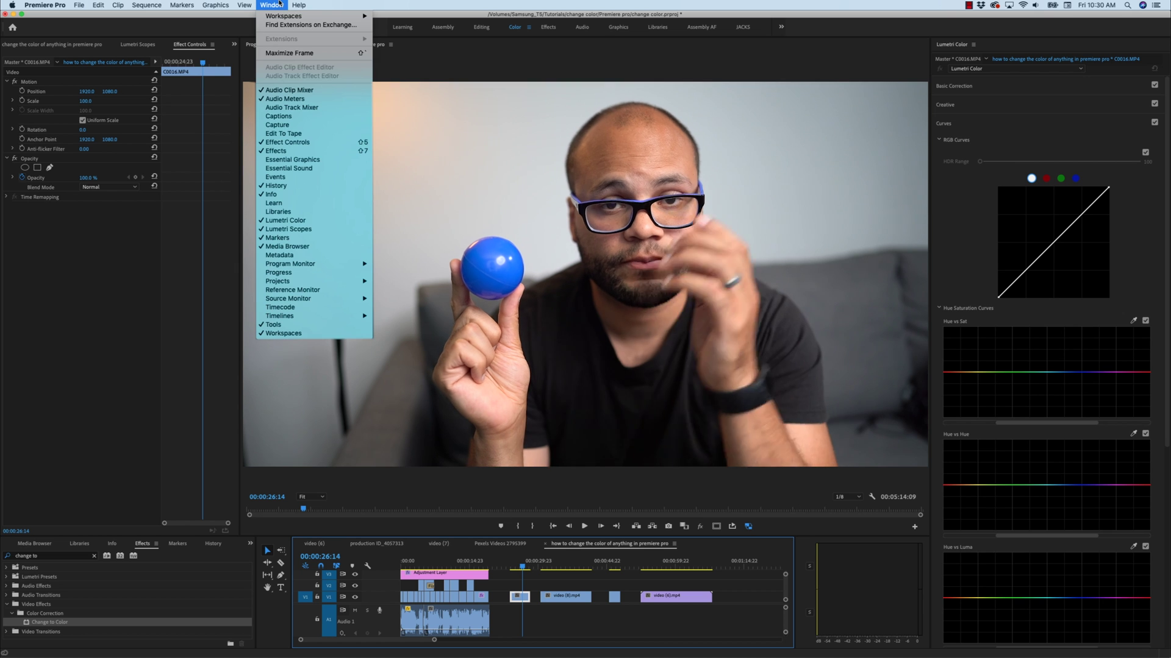
Drag the blue point down on Lumetri Hue vs Hue, testing magenta and green, then settle on reddish
left_click(291, 220)
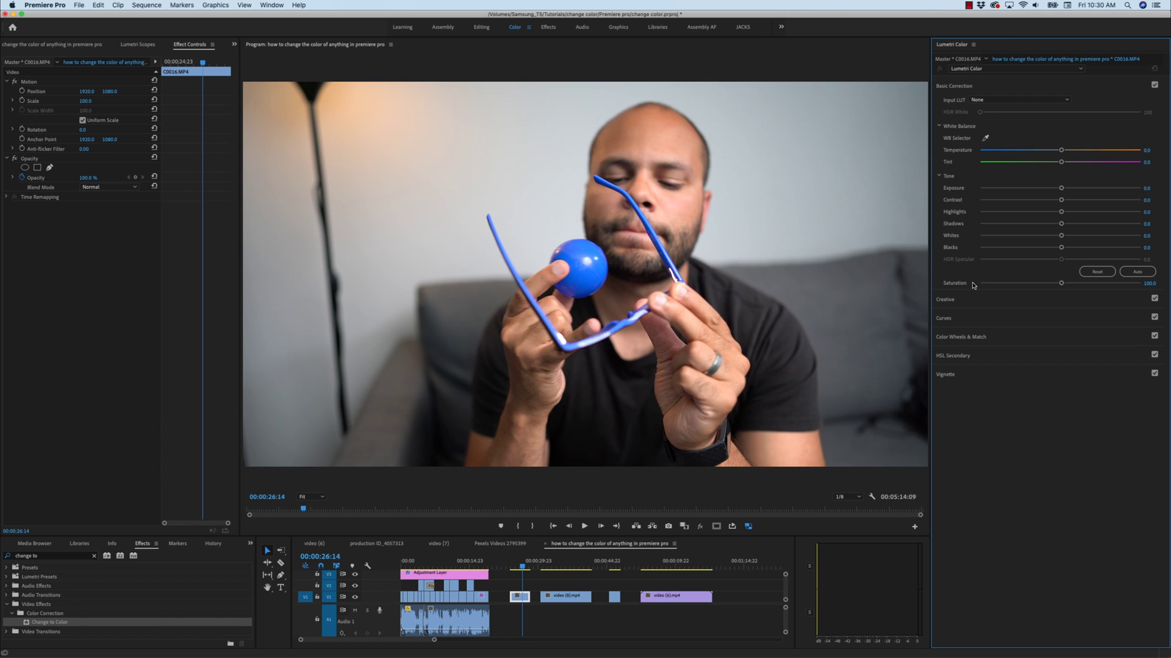
left_click(945, 318)
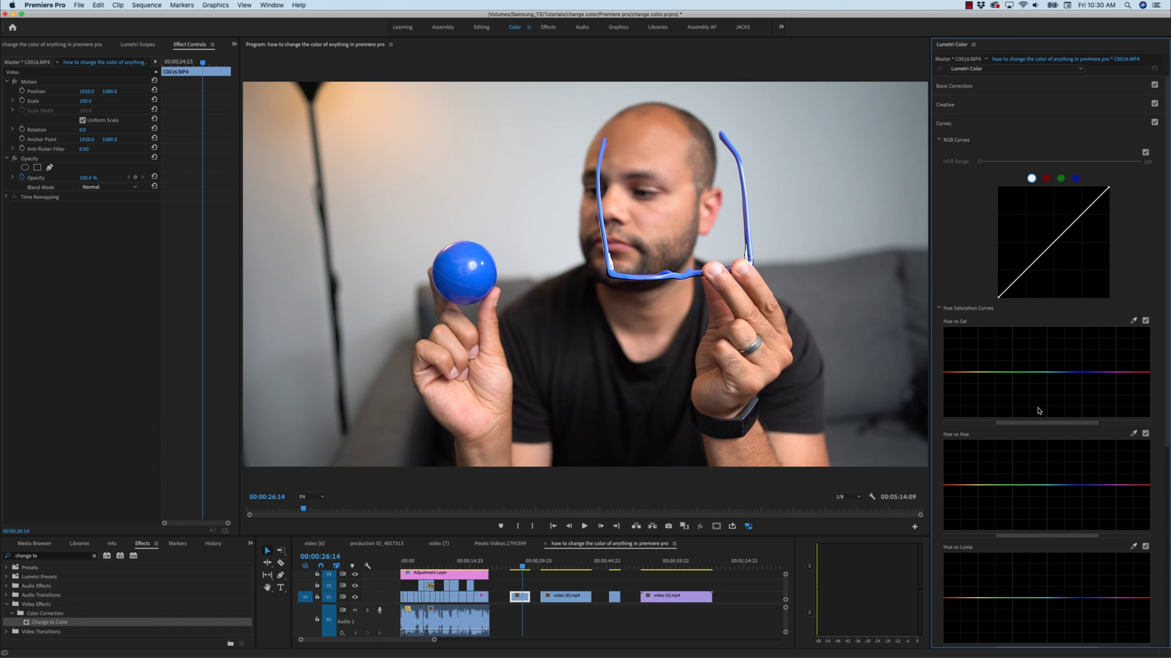
scroll(1066, 454, "down", 5)
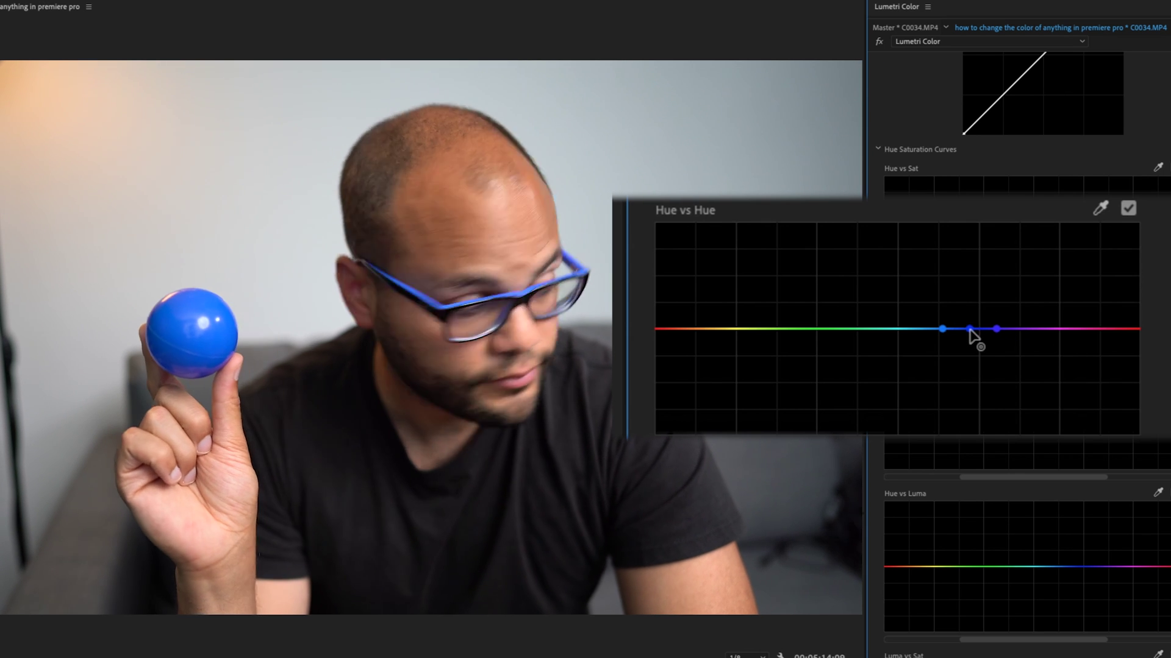
left_click_drag(966, 330, 966, 334)
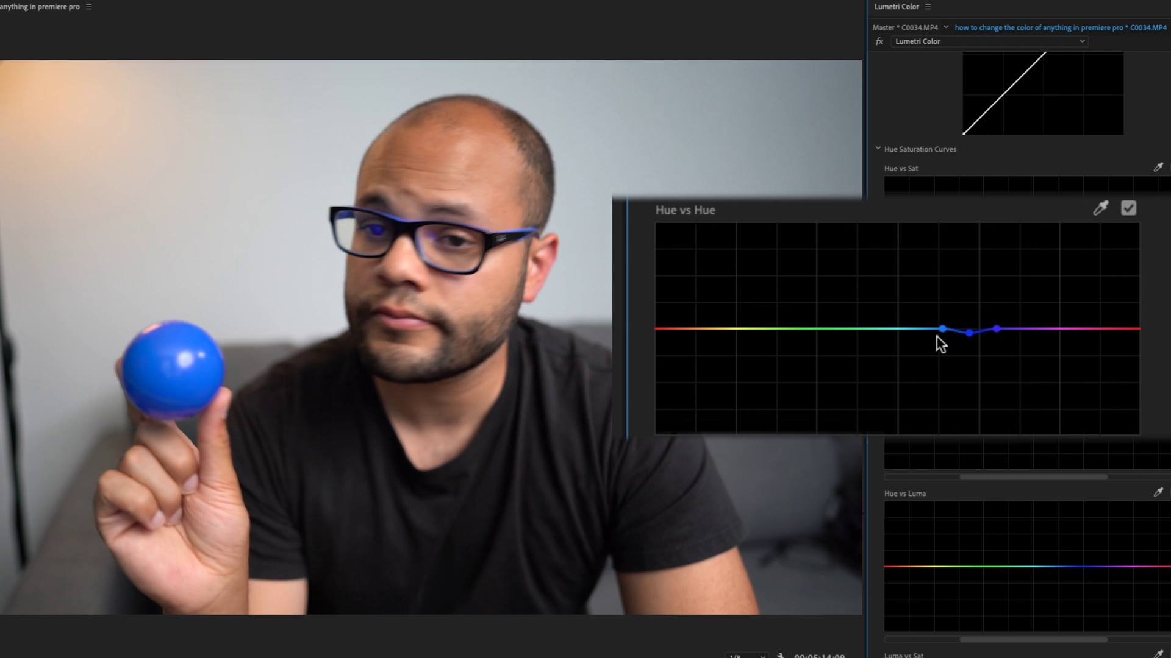
left_click_drag(968, 334, 968, 365)
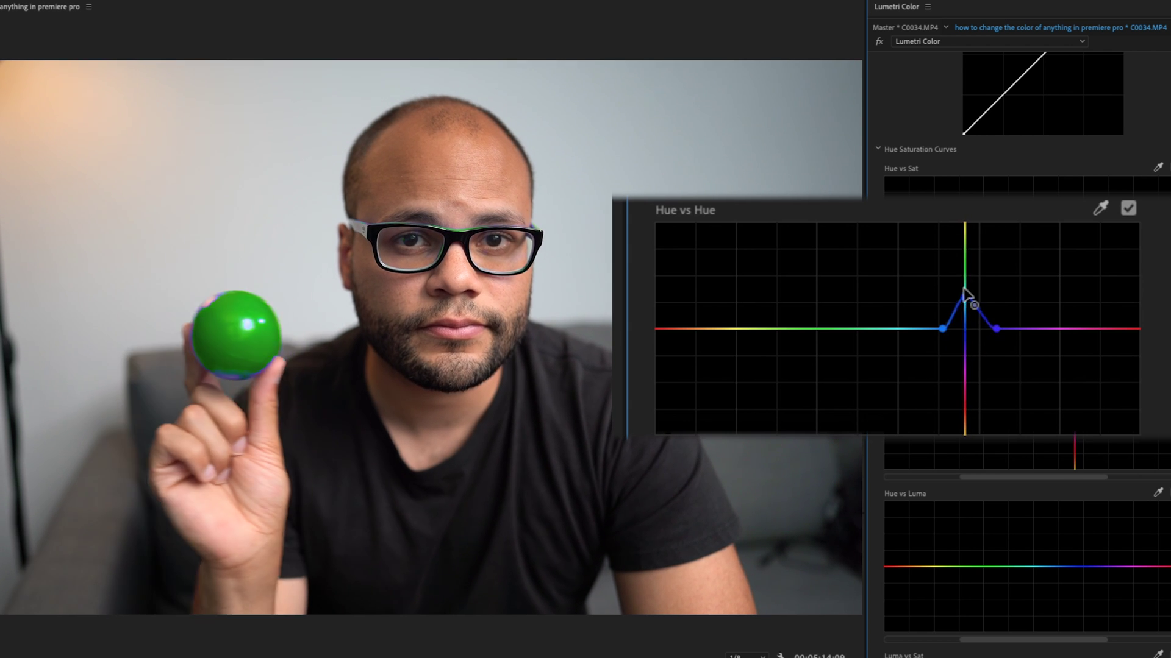
mouse_move(966, 293)
left_mouse_down()
mouse_move(967, 400)
mouse_move(970, 260)
mouse_move(977, 419)
left_mouse_up()
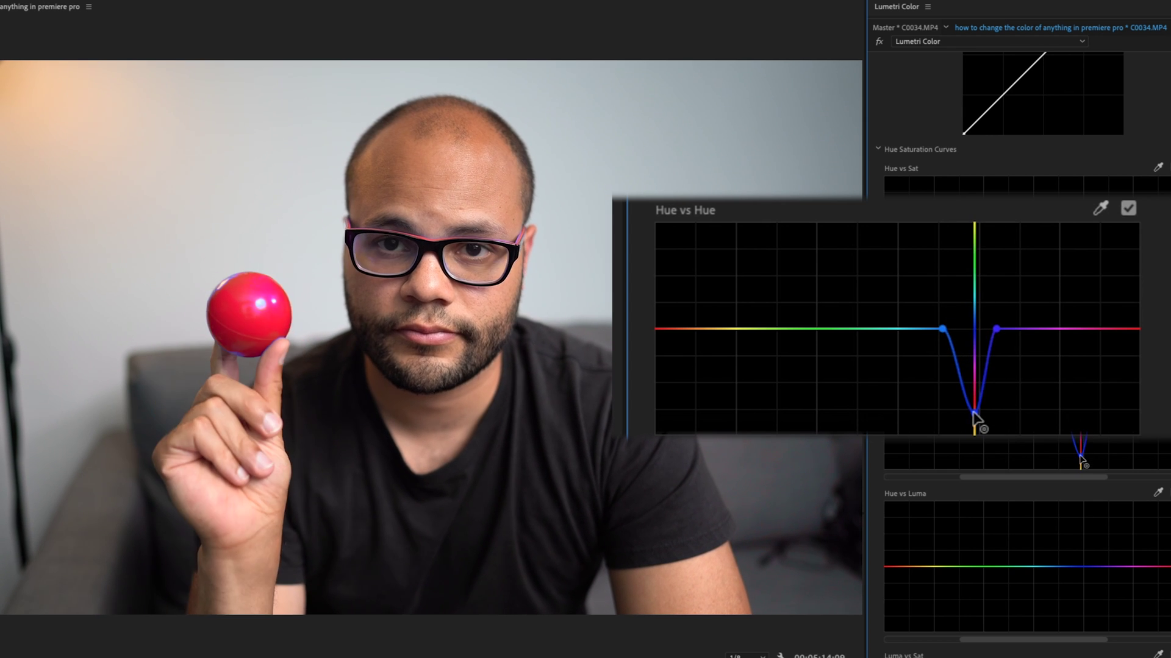
mouse_move(977, 418)
left_mouse_down()
mouse_move(974, 247)
mouse_move(977, 347)
mouse_move(978, 268)
left_mouse_up()
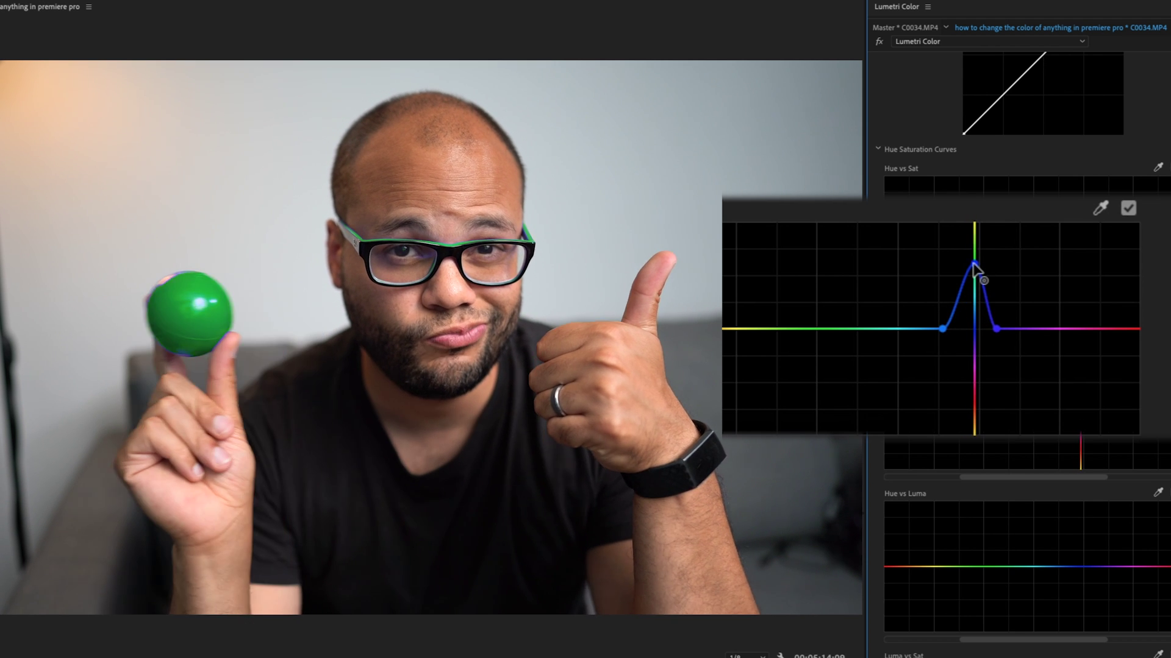
left_click_drag(978, 268, 969, 417)
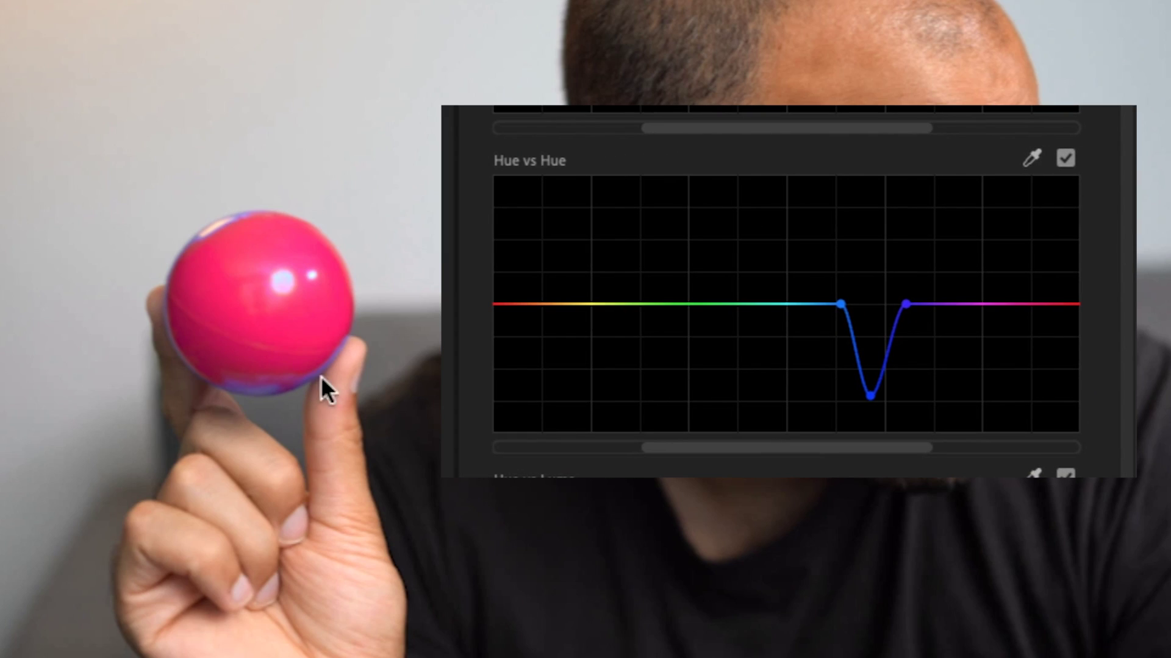
Add extra Hue vs Hue points and lower them to widen and smooth the dip
left_click(951, 304)
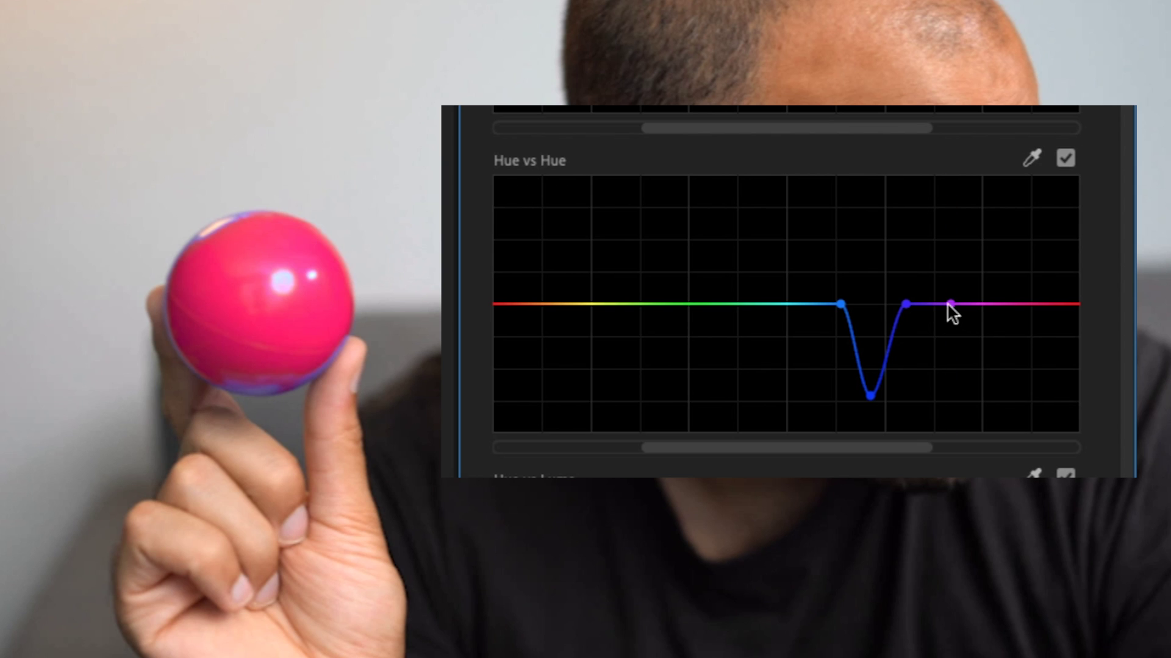
left_click_drag(906, 304, 927, 373)
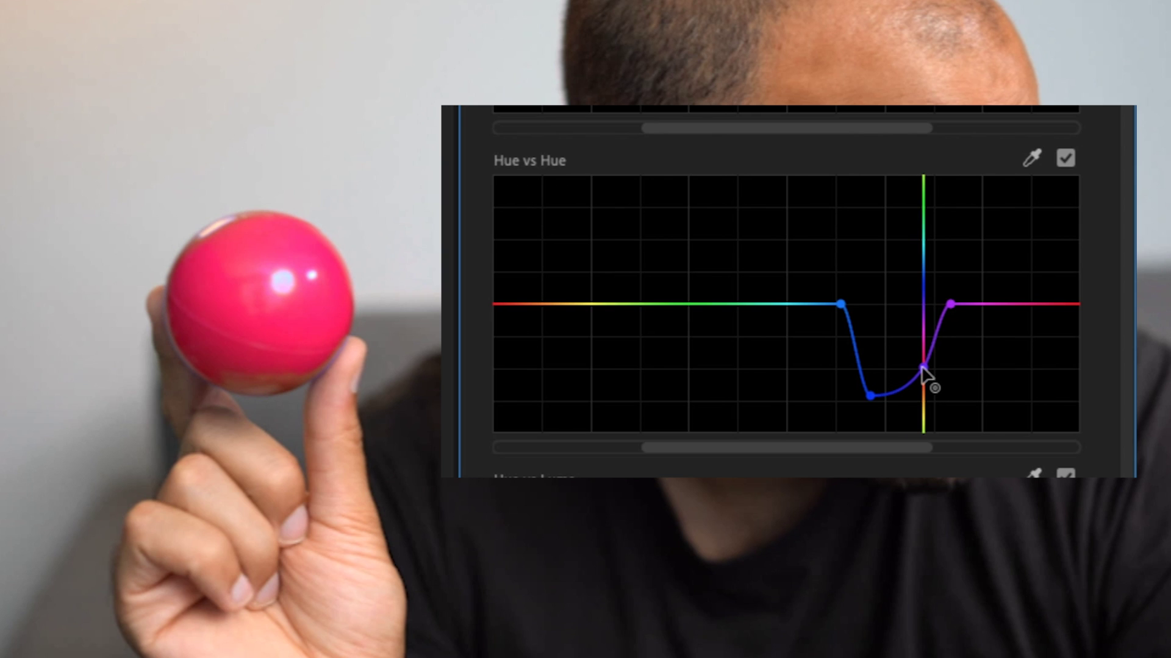
left_click_drag(927, 373, 924, 367)
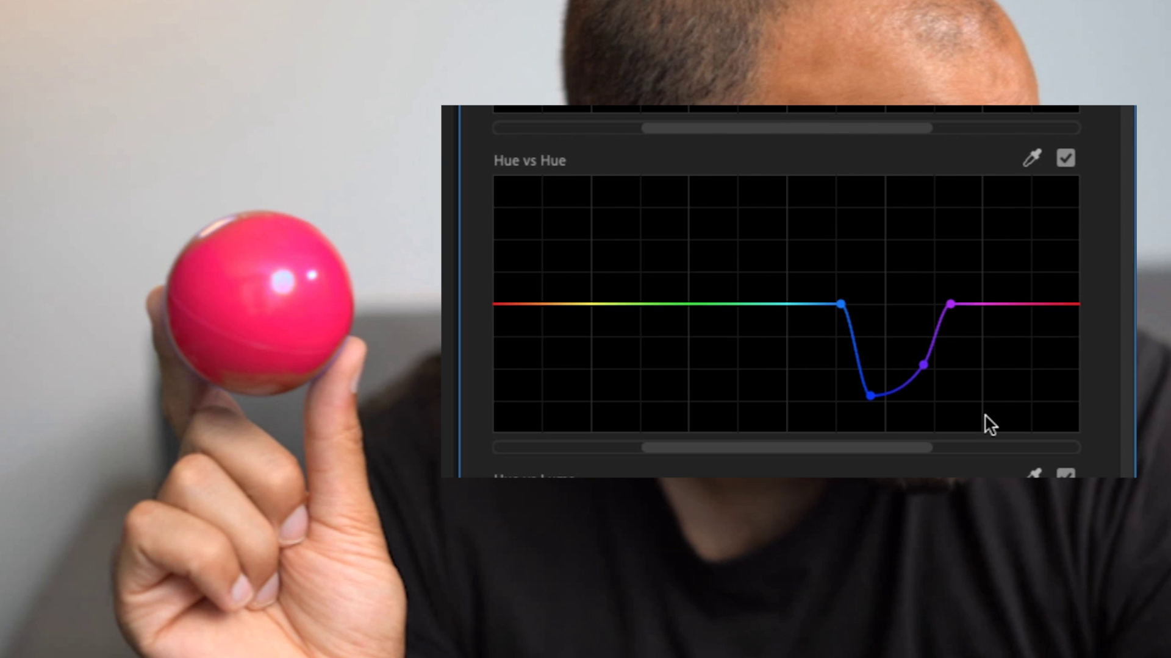
left_click_drag(840, 305, 833, 364)
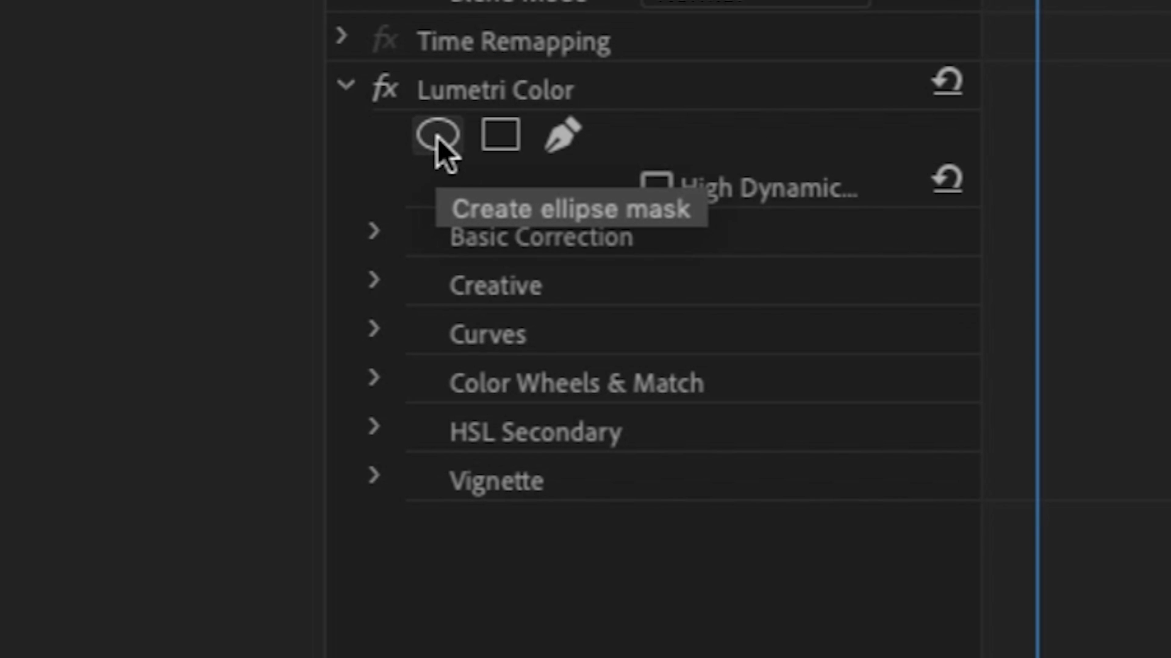
Select the Lumetri Color effect in Effect Controls for masking
left_click(483, 93)
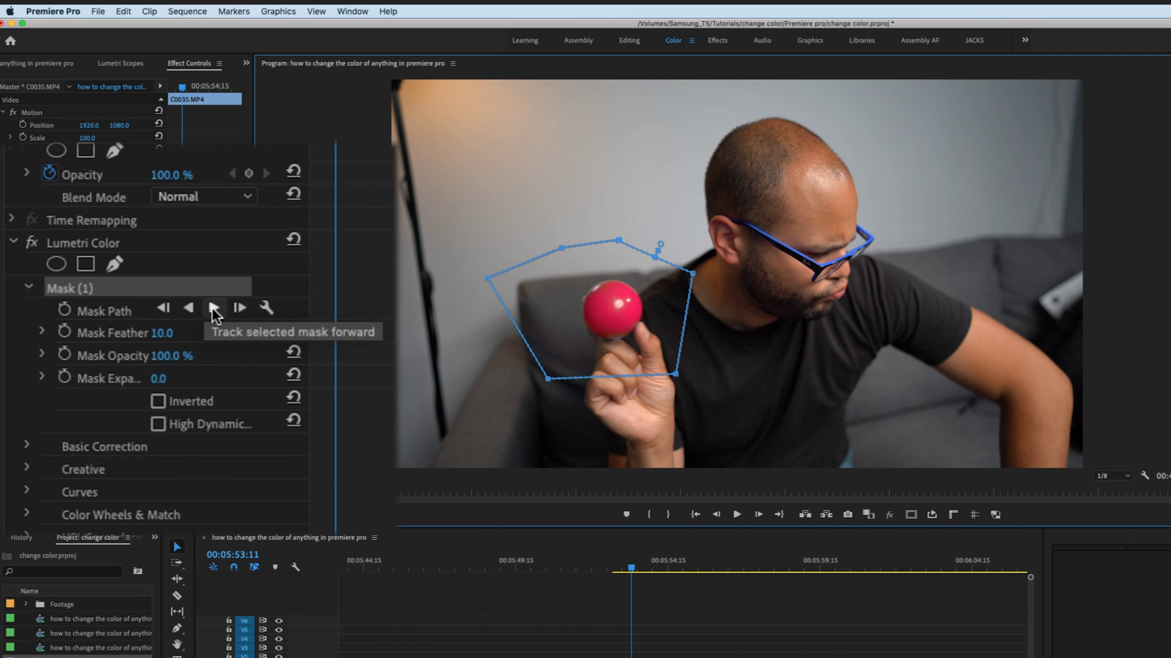
Track the ball mask forward, scrub to check it follows the ball, and track again
left_click(212, 308)
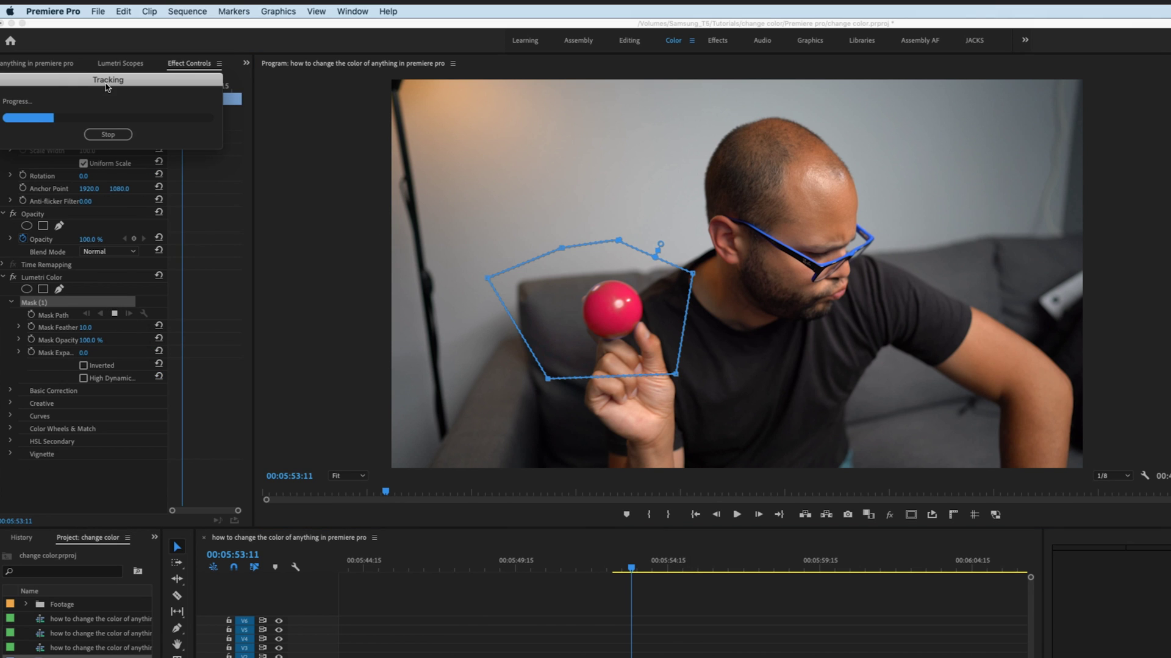
left_click_drag(108, 85, 160, 175)
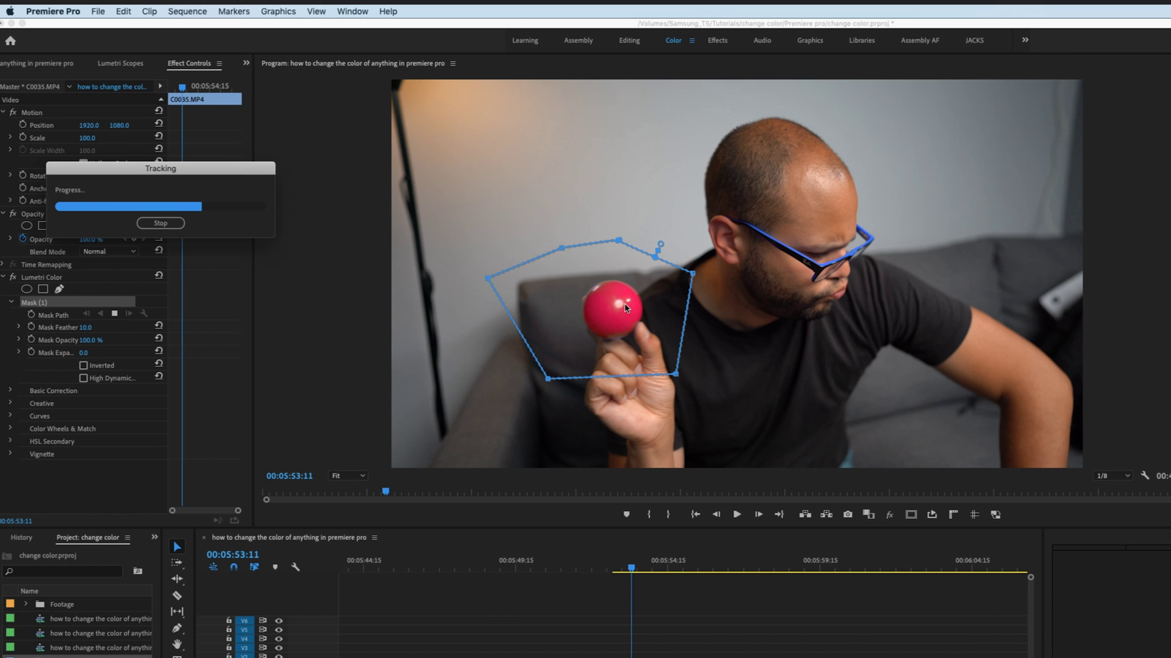
mouse_move(631, 573)
left_mouse_down()
mouse_move(696, 574)
mouse_move(661, 581)
mouse_move(675, 572)
left_mouse_up()
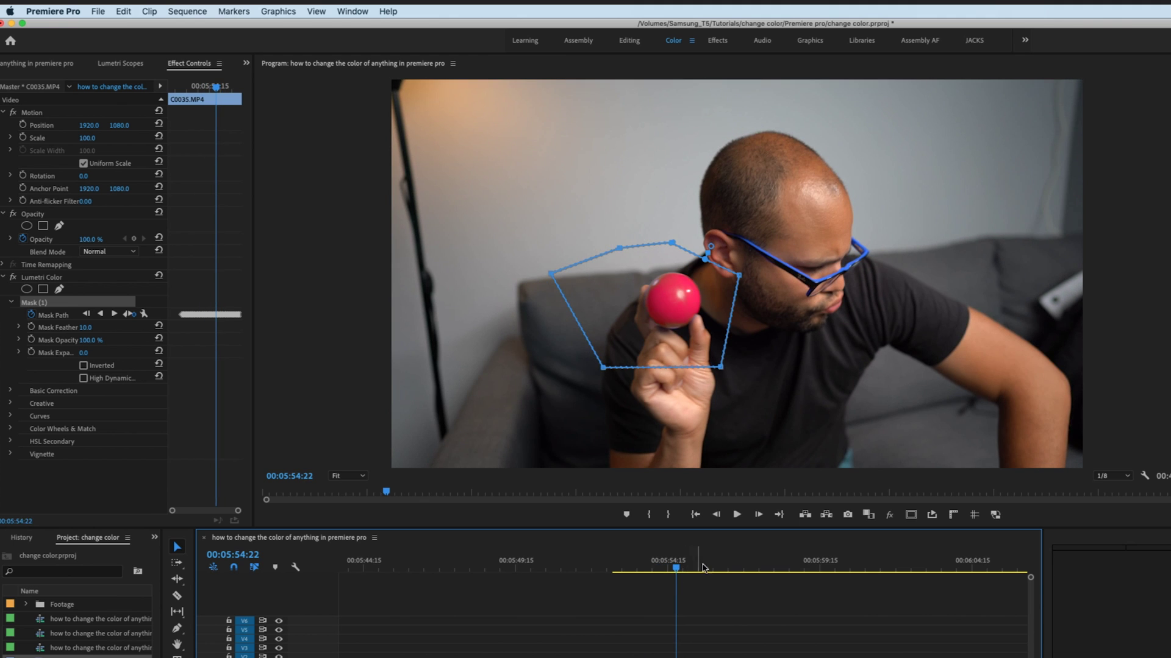
left_click_drag(677, 573, 627, 573)
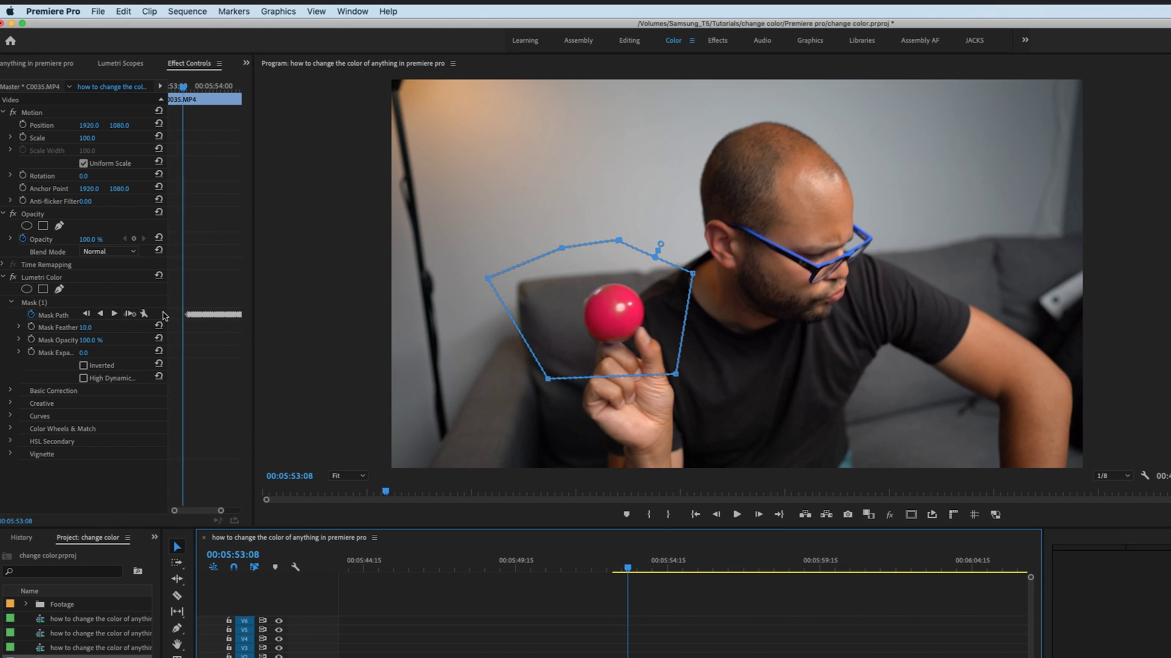
left_click_drag(253, 307, 385, 306)
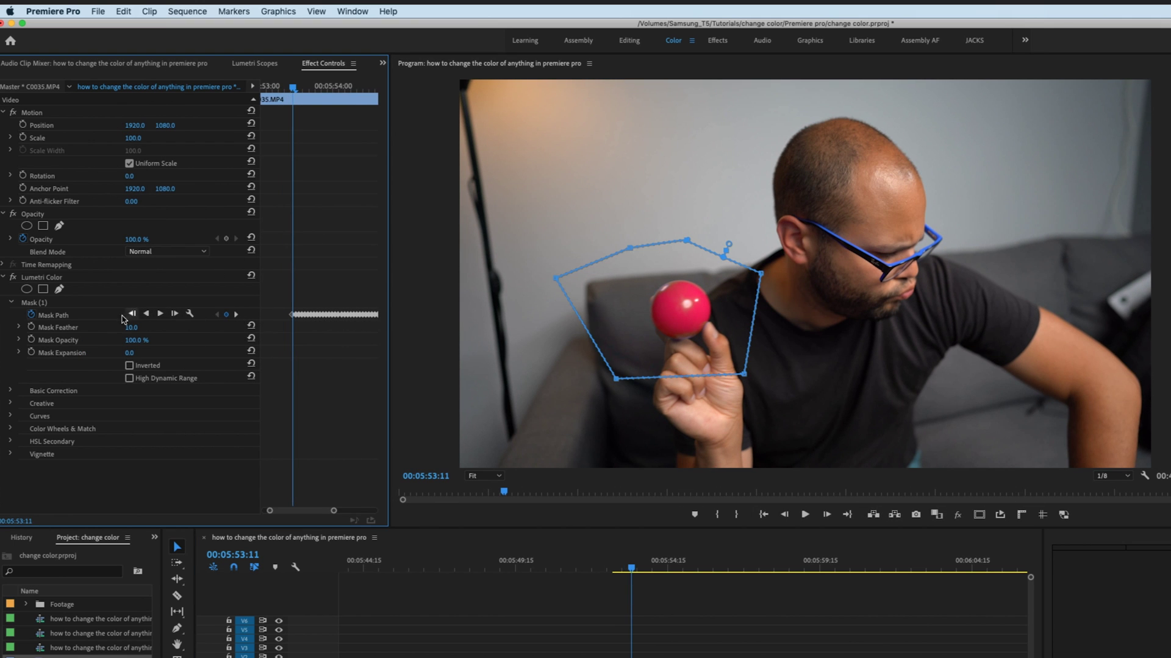
left_click(147, 314)
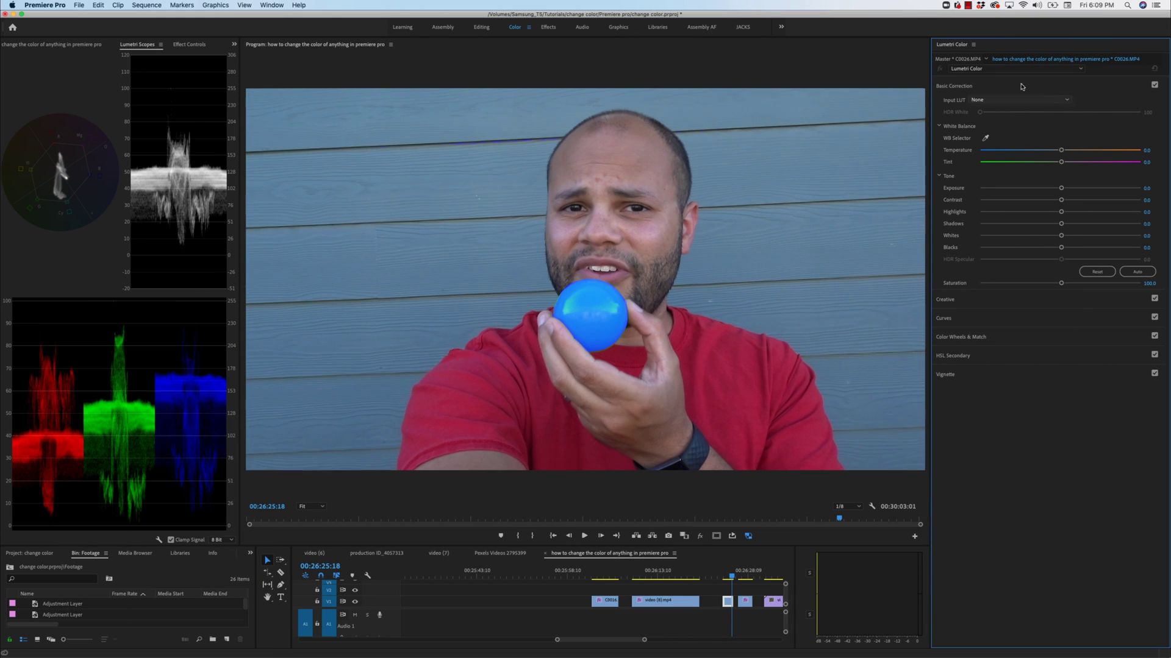
Expand the HSL Secondary section in the Lumetri Color panel
left_click(971, 358)
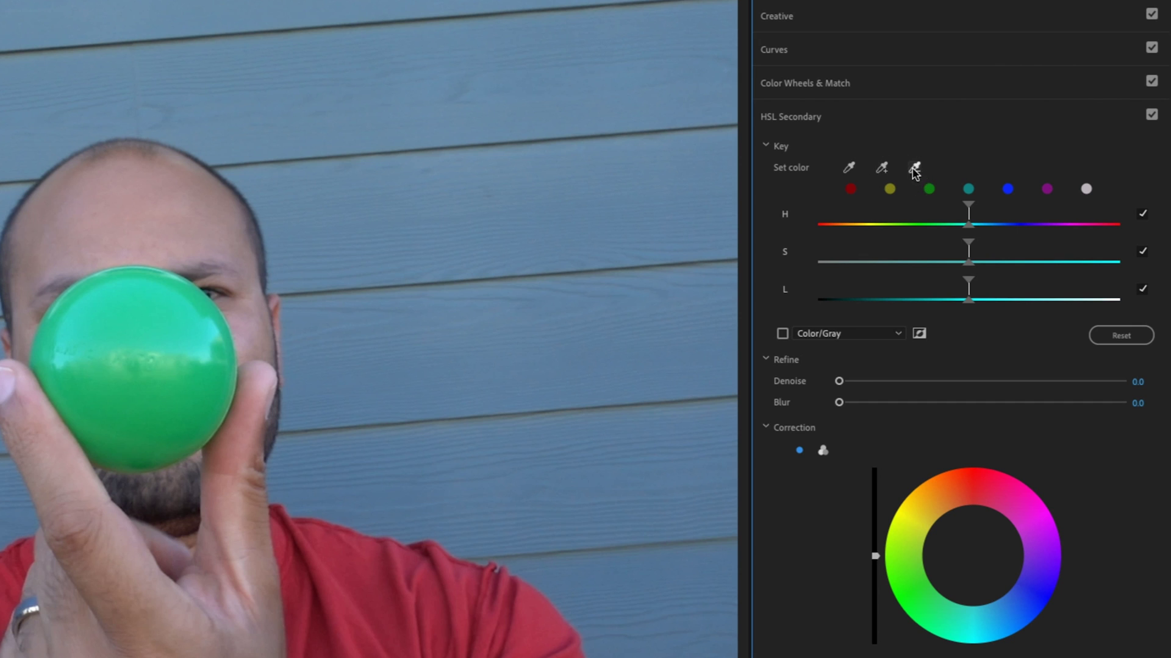
Sample the green ball as the key colour and enable the Color/Gray preview
left_click(850, 169)
left_click(160, 340)
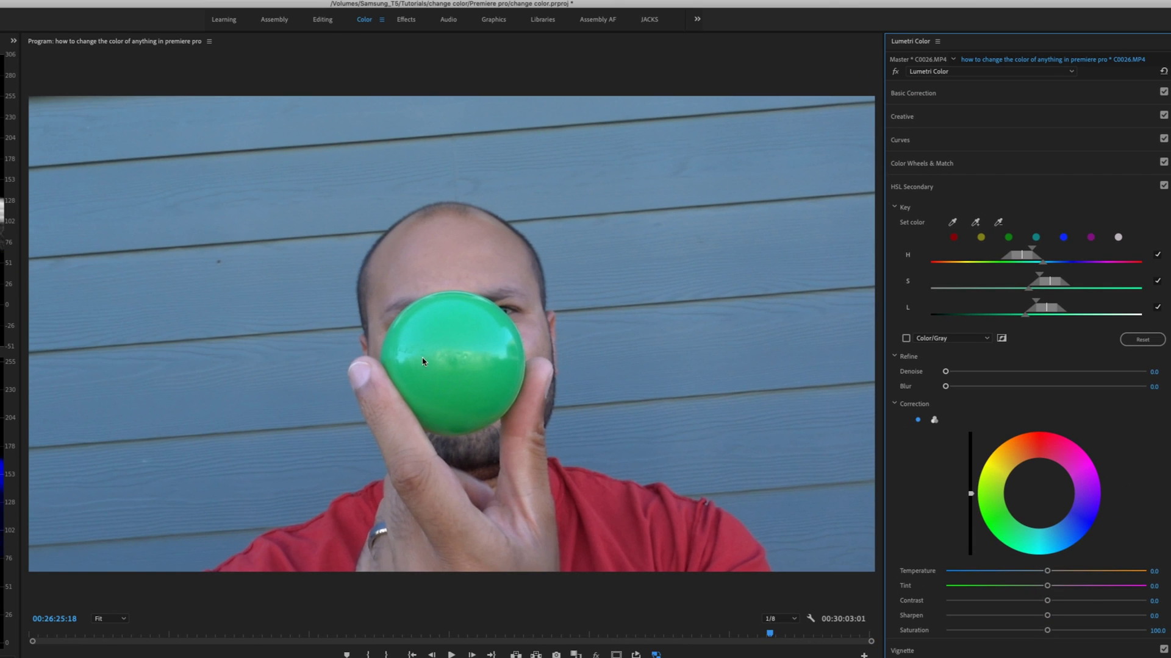
left_click(906, 338)
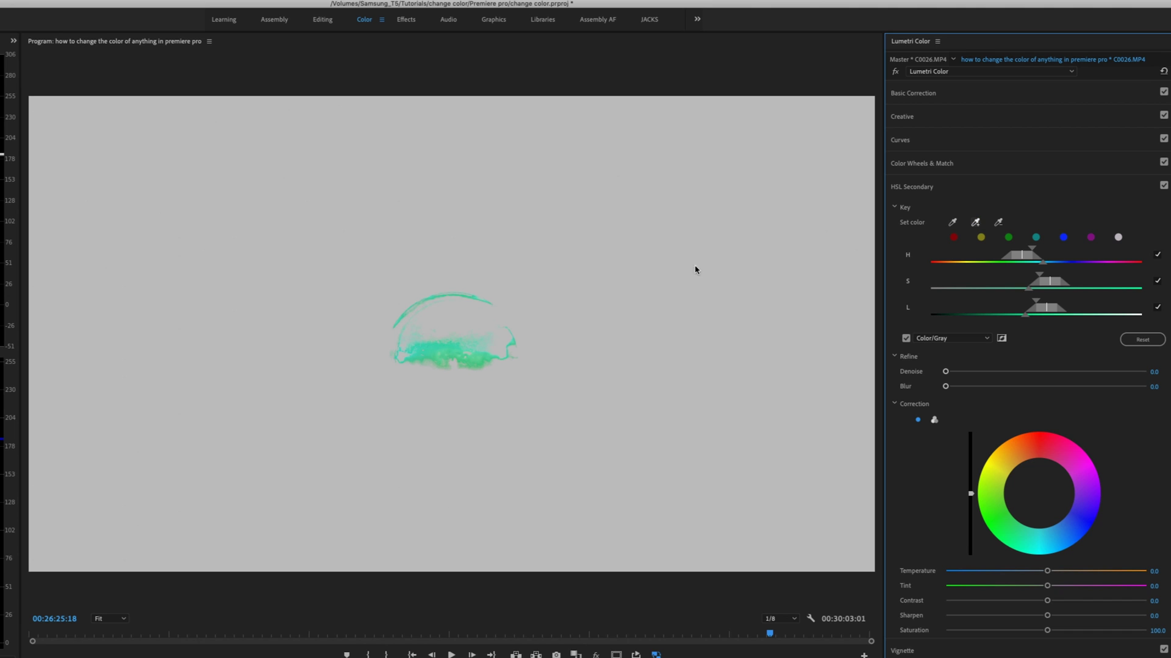
Add the ball's remaining shades and edges to the key, and remove the face
left_click(448, 352)
left_click(453, 316)
left_click(458, 389)
left_click(503, 385)
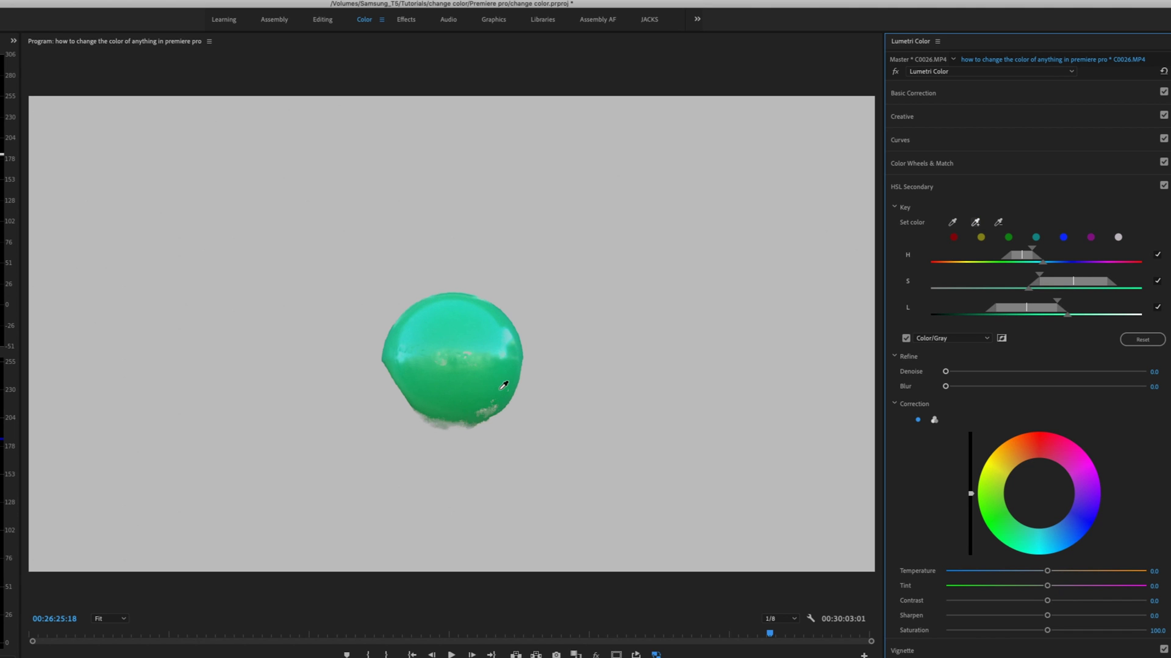
left_click(456, 419)
left_click(460, 423)
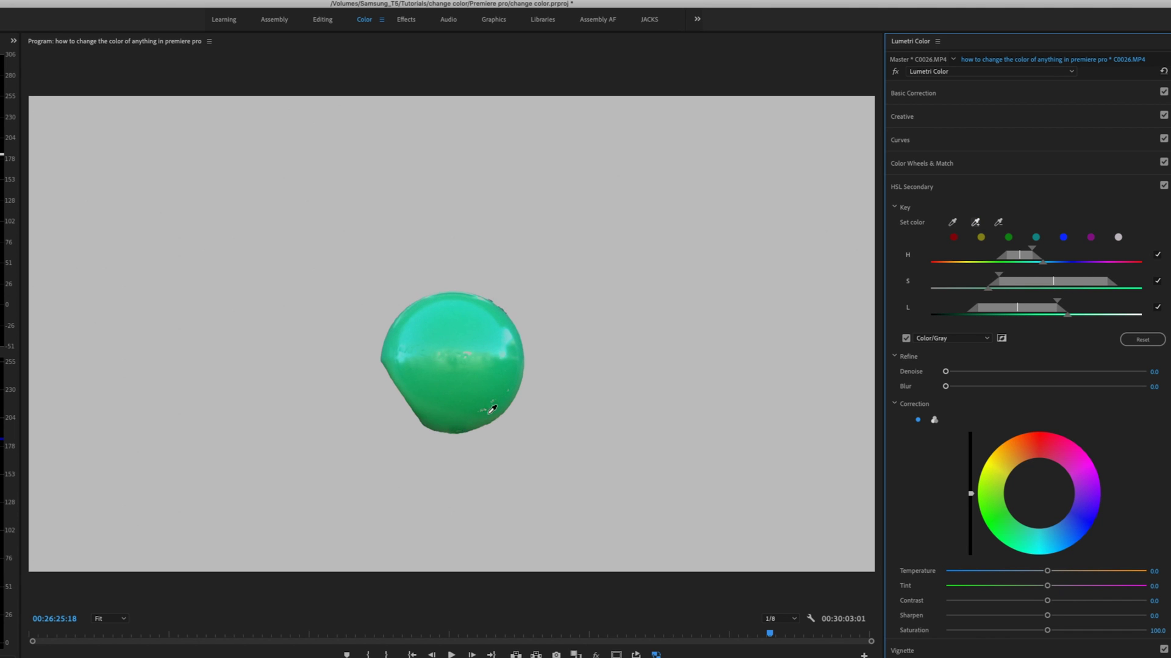
left_click(470, 365)
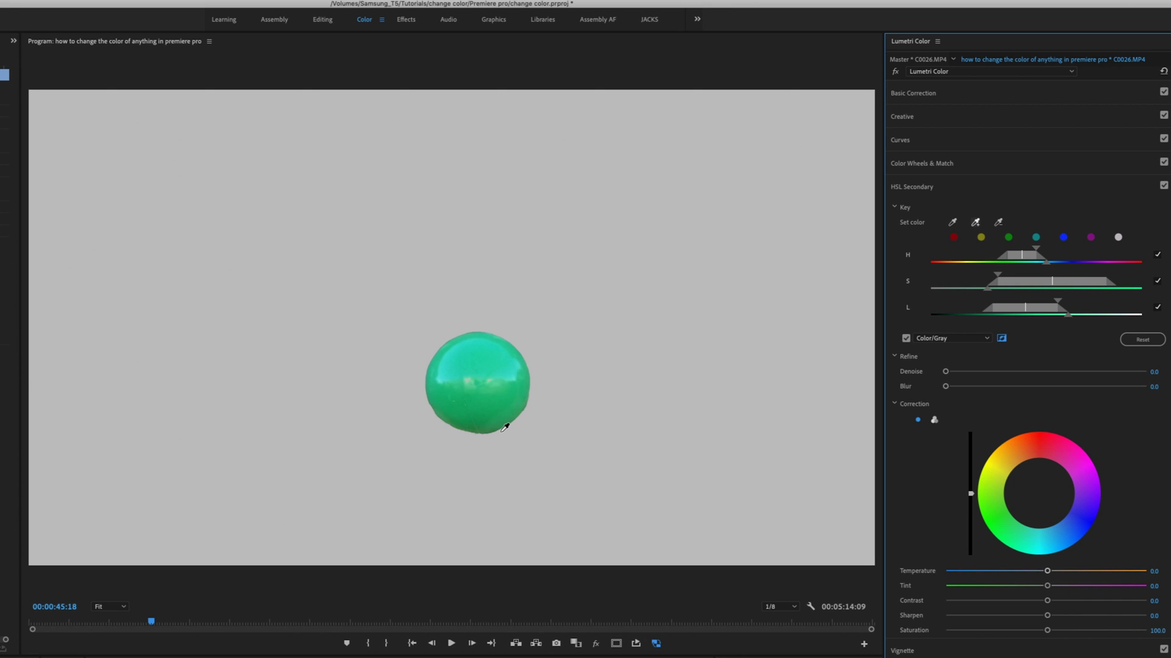
left_click(504, 426)
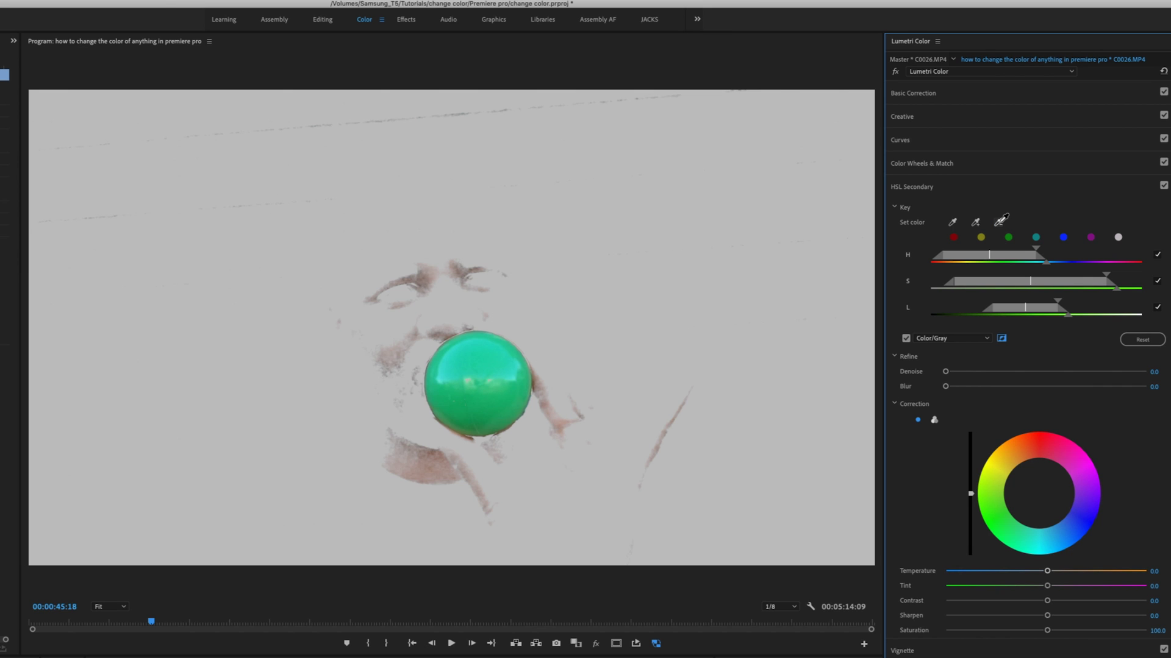
left_click(439, 470)
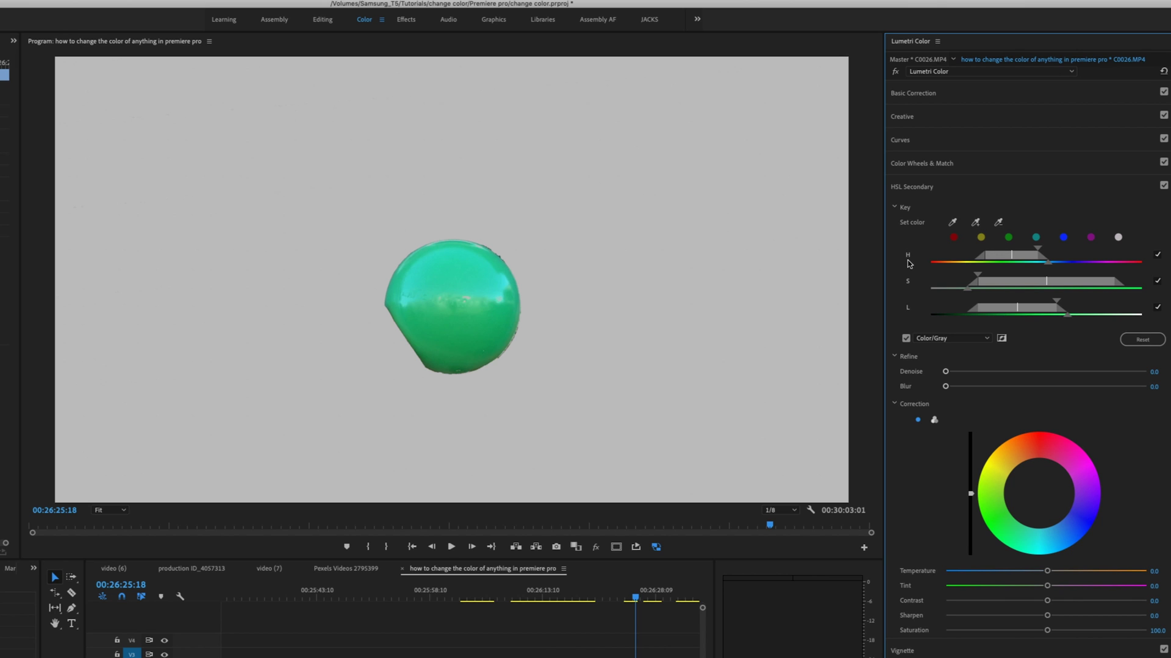
Save the project and adjust the key's hue range and saturation softness
key("ctrl+s")
left_click_drag(1077, 265, 1007, 261)
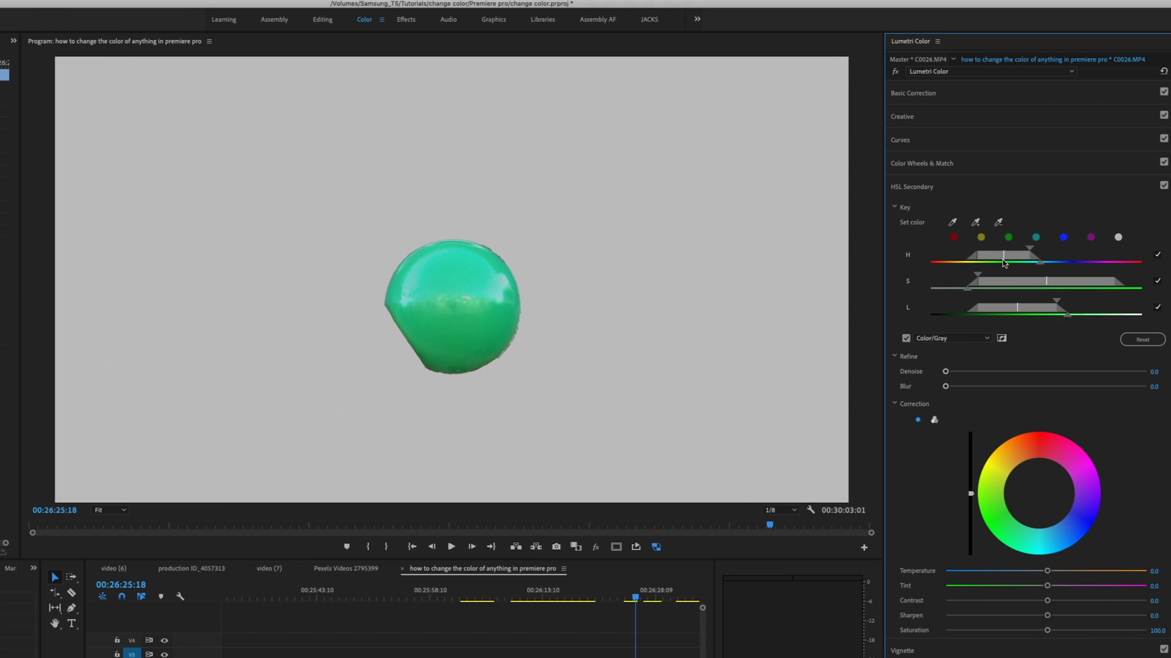
mouse_move(1004, 263)
left_mouse_down()
mouse_move(1100, 260)
mouse_move(975, 258)
mouse_move(1043, 263)
mouse_move(981, 278)
left_mouse_up()
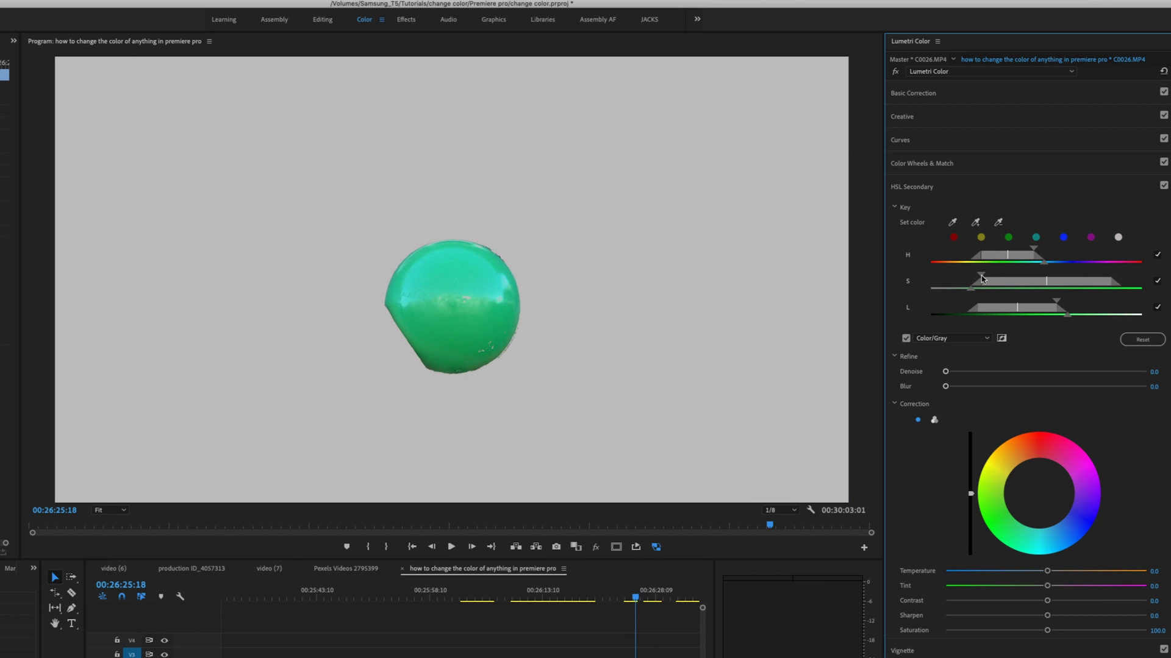
left_click_drag(982, 278, 946, 290)
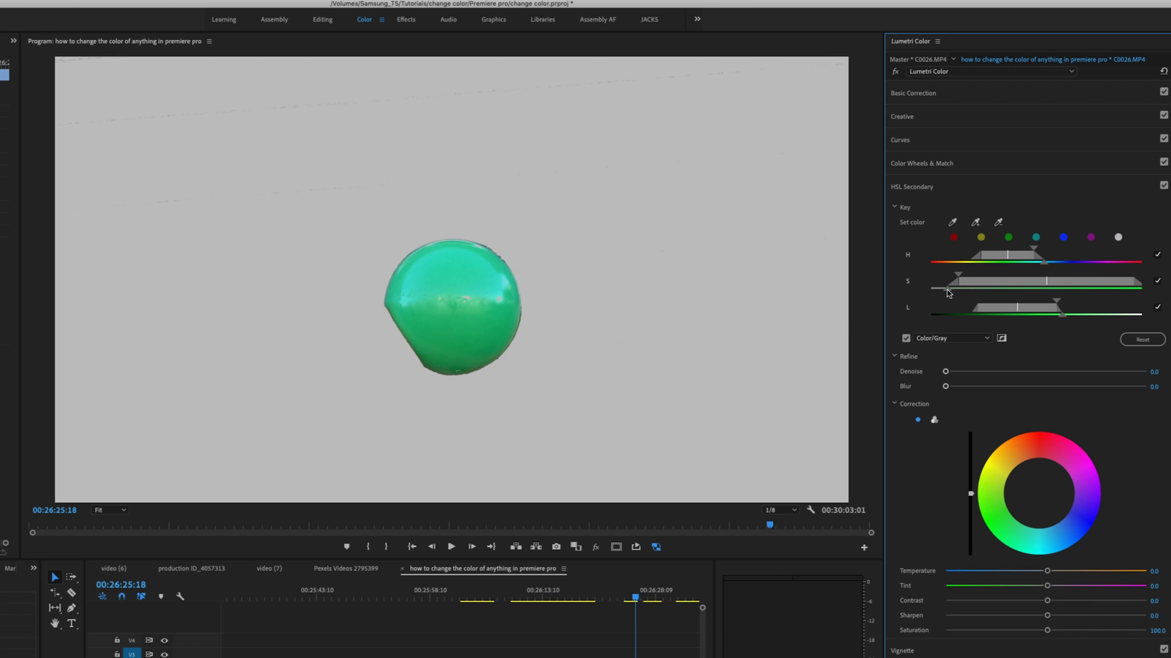
left_click_drag(946, 290, 936, 292)
Tune the hue softness to exclude the background and raise Denoise to smooth edges
left_click_drag(1045, 263, 1094, 265)
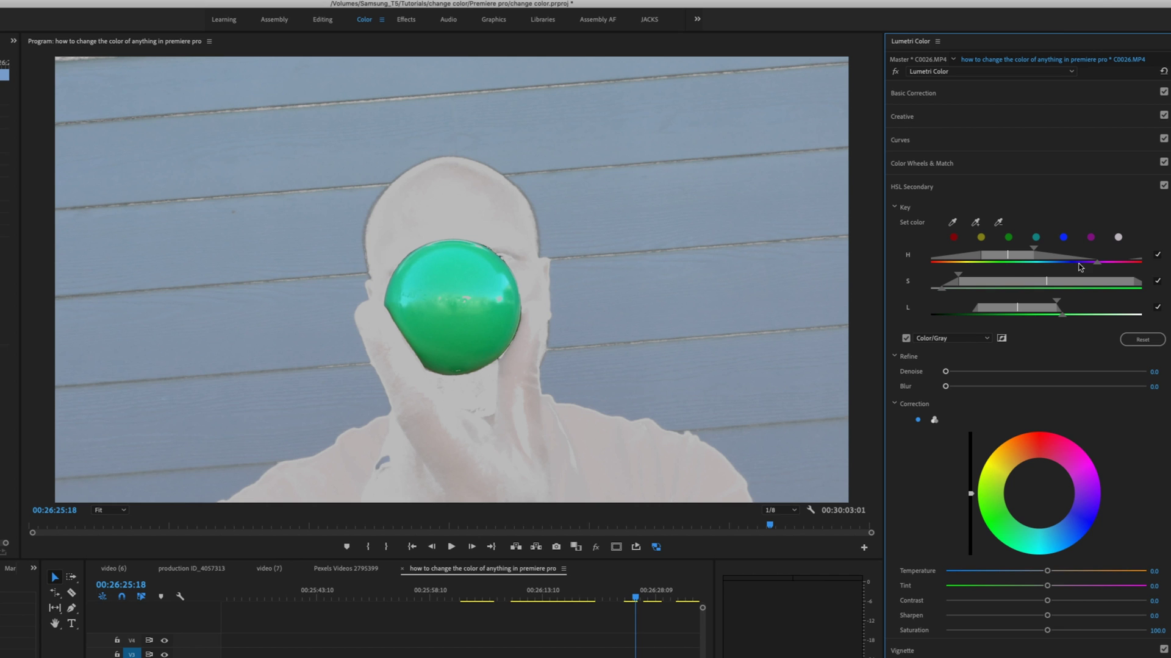
left_click_drag(1096, 266, 1048, 266)
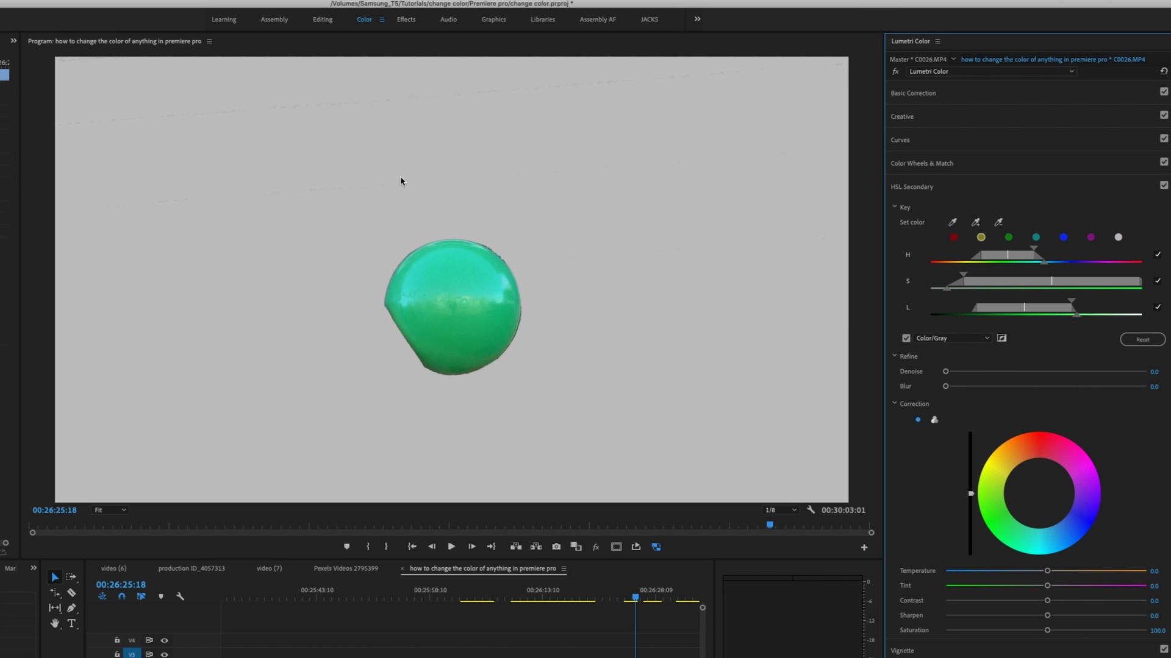
mouse_move(946, 372)
left_mouse_down()
mouse_move(981, 371)
mouse_move(988, 387)
left_mouse_up()
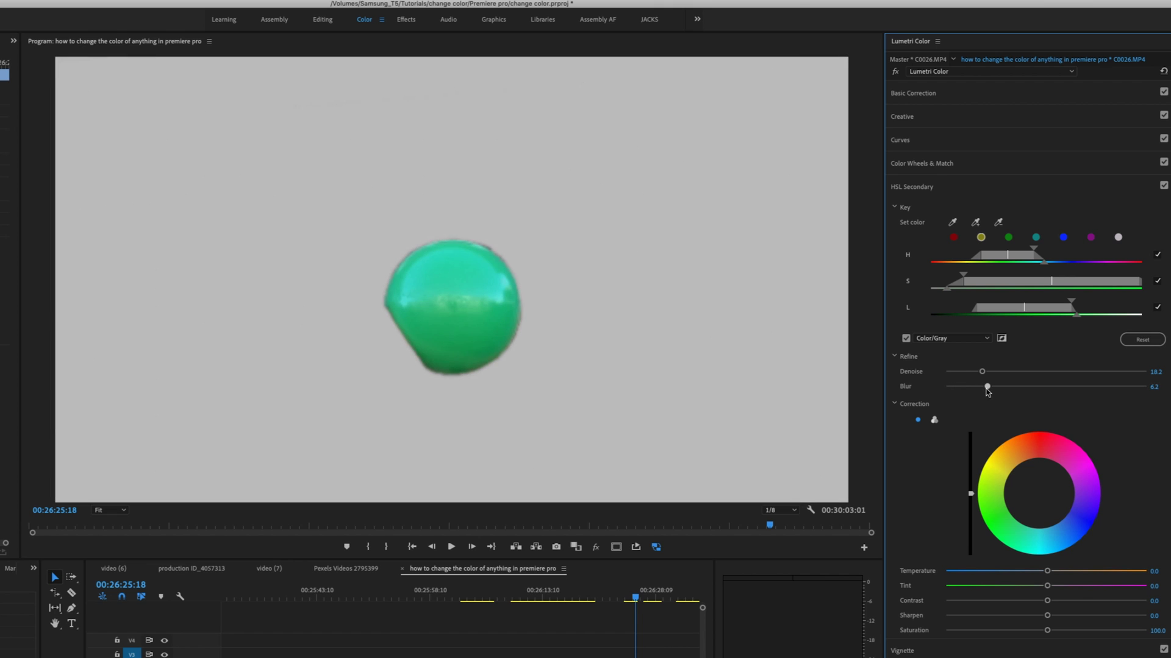
Show the full frame and drag the HSL Secondary wheel to tint the ball cyan, green, then yellow-green
left_click(907, 339)
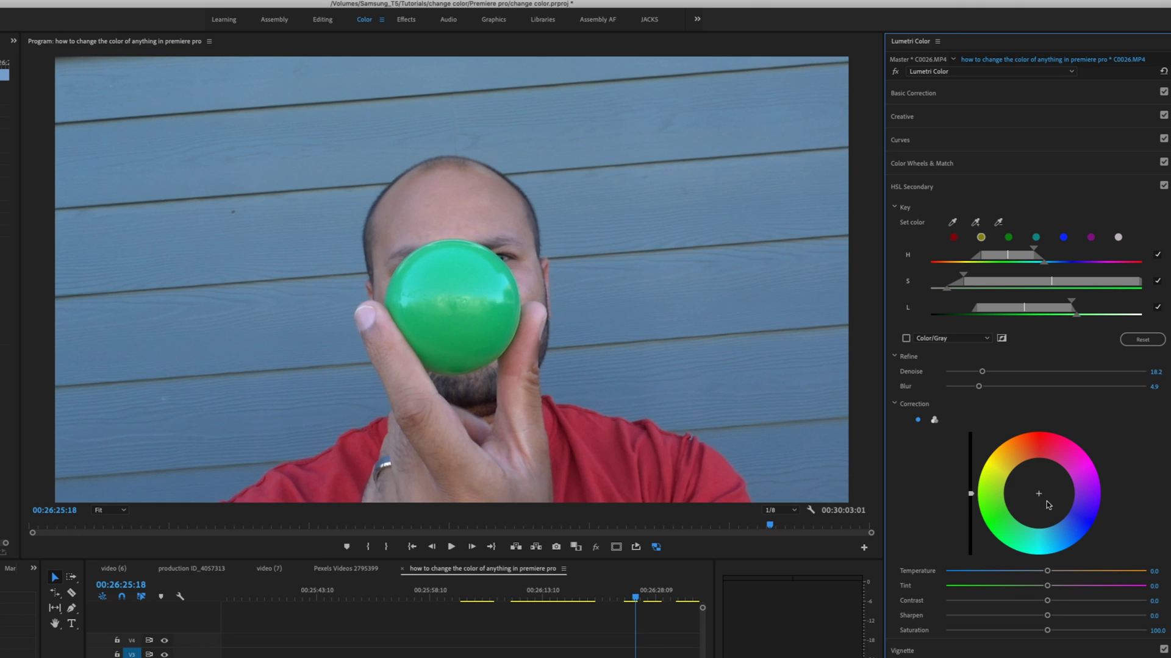
left_click_drag(1047, 501, 1081, 522)
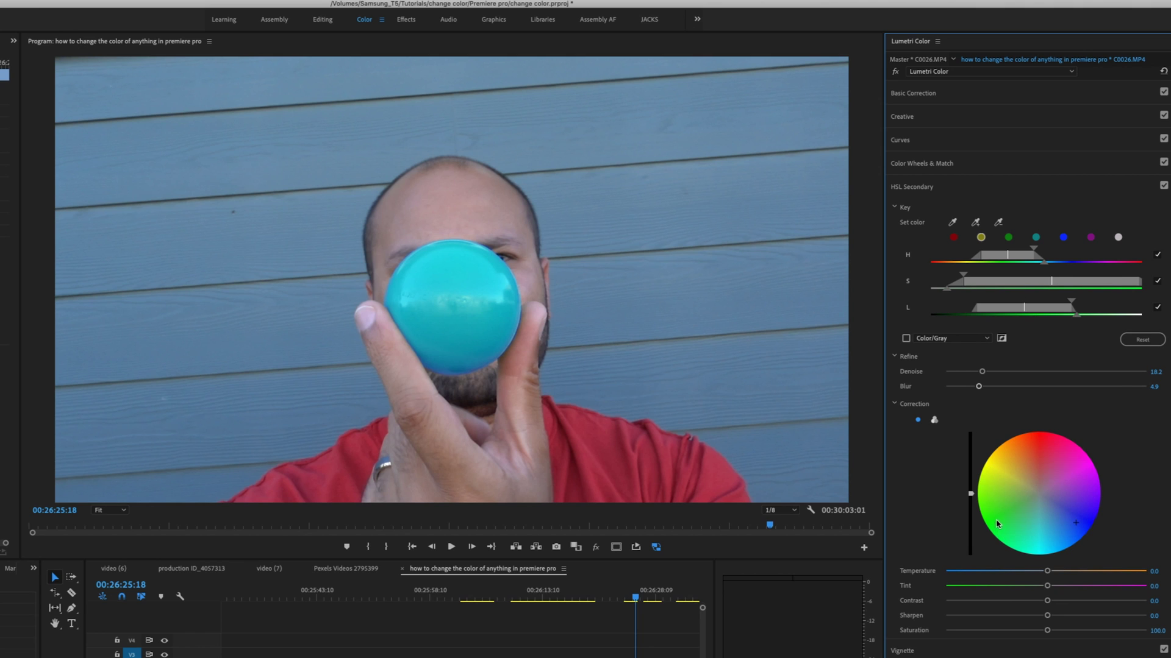
mouse_move(1076, 523)
left_mouse_down()
mouse_move(1050, 531)
mouse_move(1043, 552)
left_mouse_up()
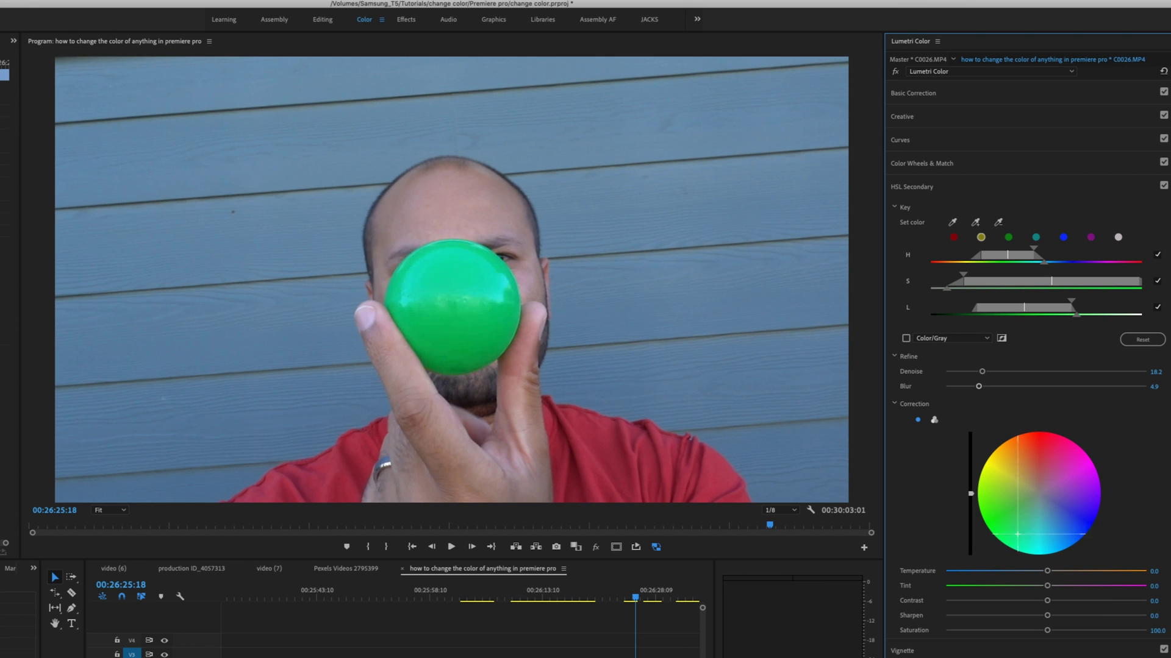
mouse_move(1043, 552)
left_mouse_down()
mouse_move(999, 504)
mouse_move(998, 457)
left_mouse_up()
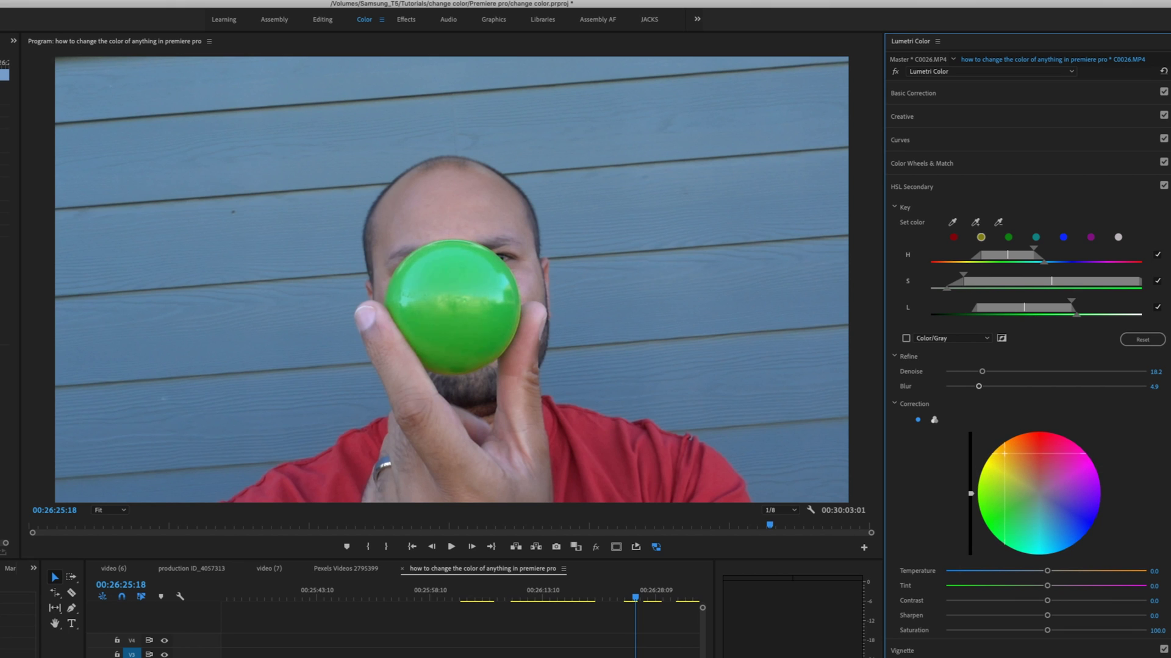
mouse_move(1003, 456)
left_mouse_down()
mouse_move(1040, 451)
mouse_move(1081, 468)
left_mouse_up()
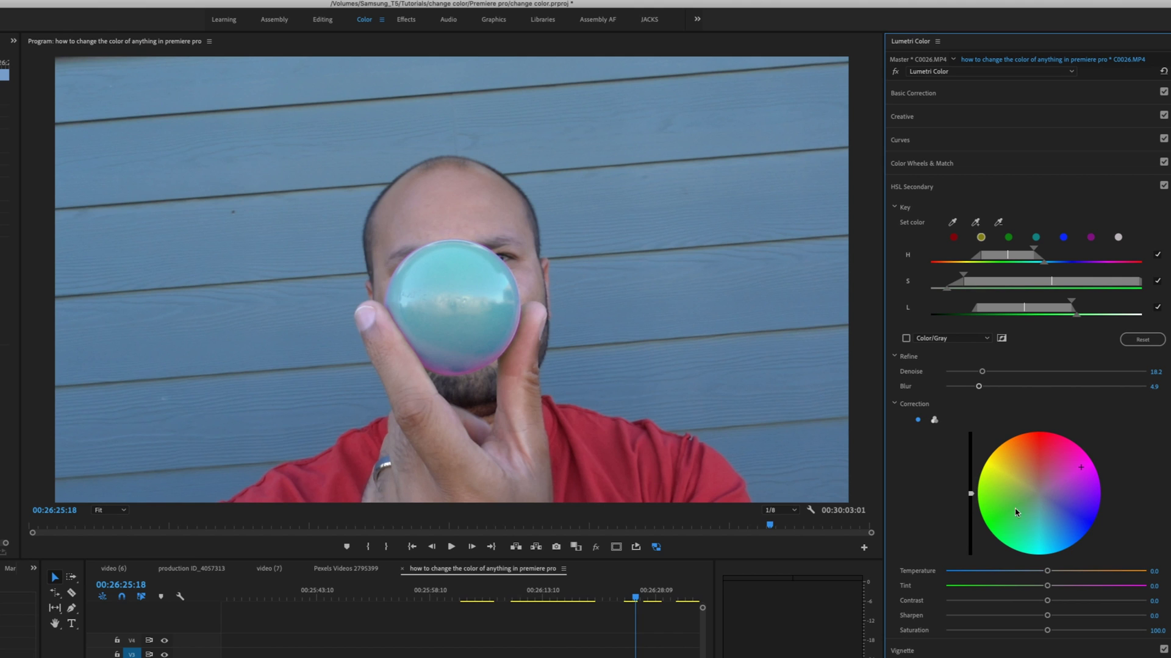
Switch to three-way wheels and push the ball's shadows and highlights toward magenta
left_click(934, 421)
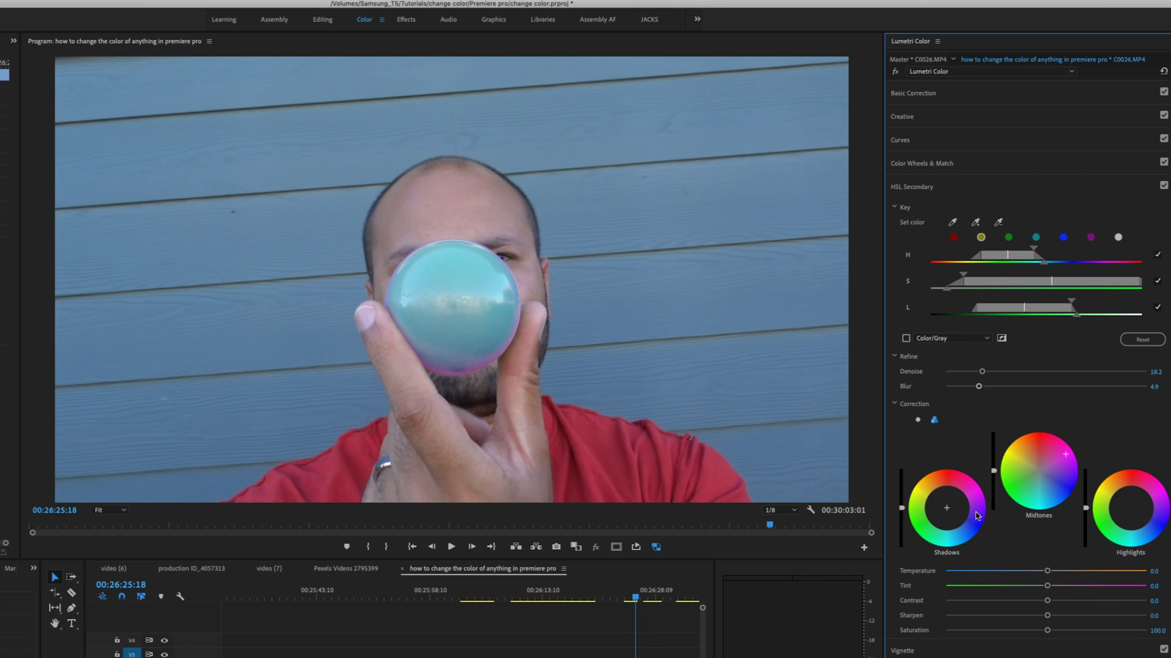
mouse_move(902, 508)
left_mouse_down()
mouse_move(902, 479)
mouse_move(902, 528)
mouse_move(970, 499)
left_mouse_up()
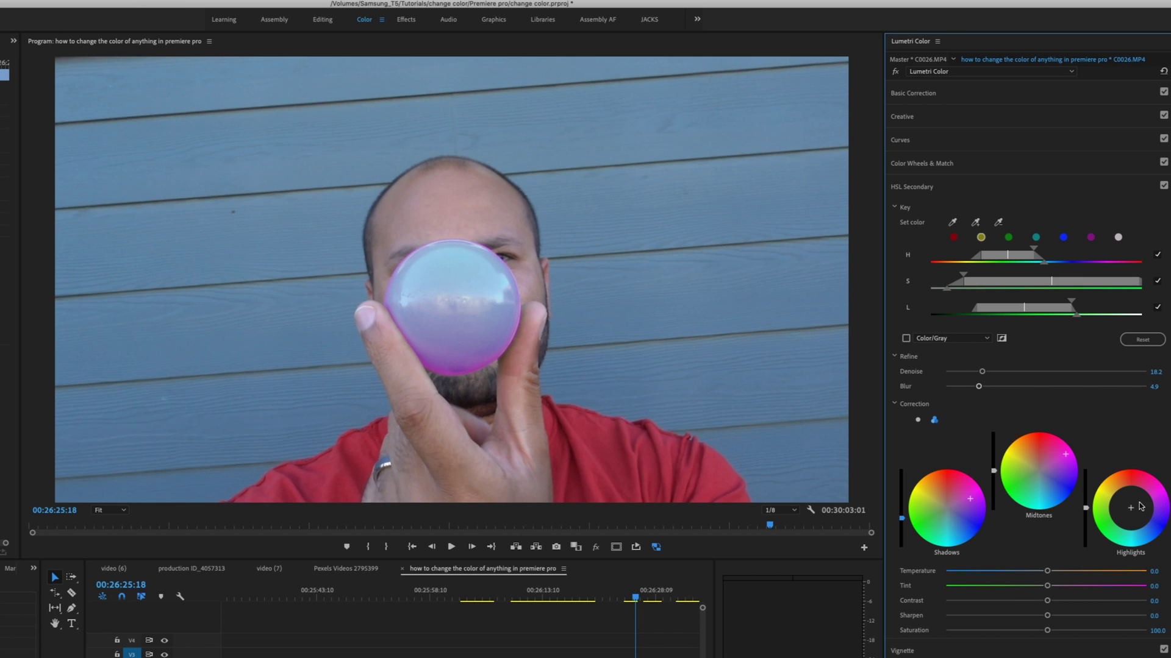
left_click_drag(1130, 509, 1151, 499)
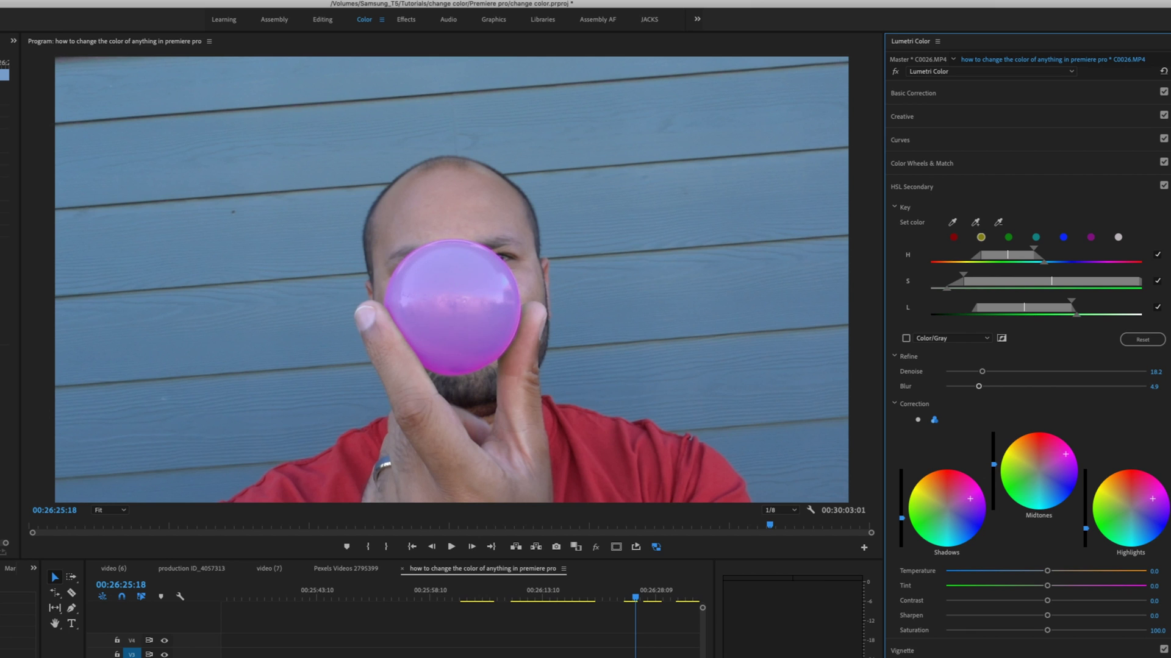
Toggle HSL Secondary off and on to compare, then play the clip
left_click(1163, 185)
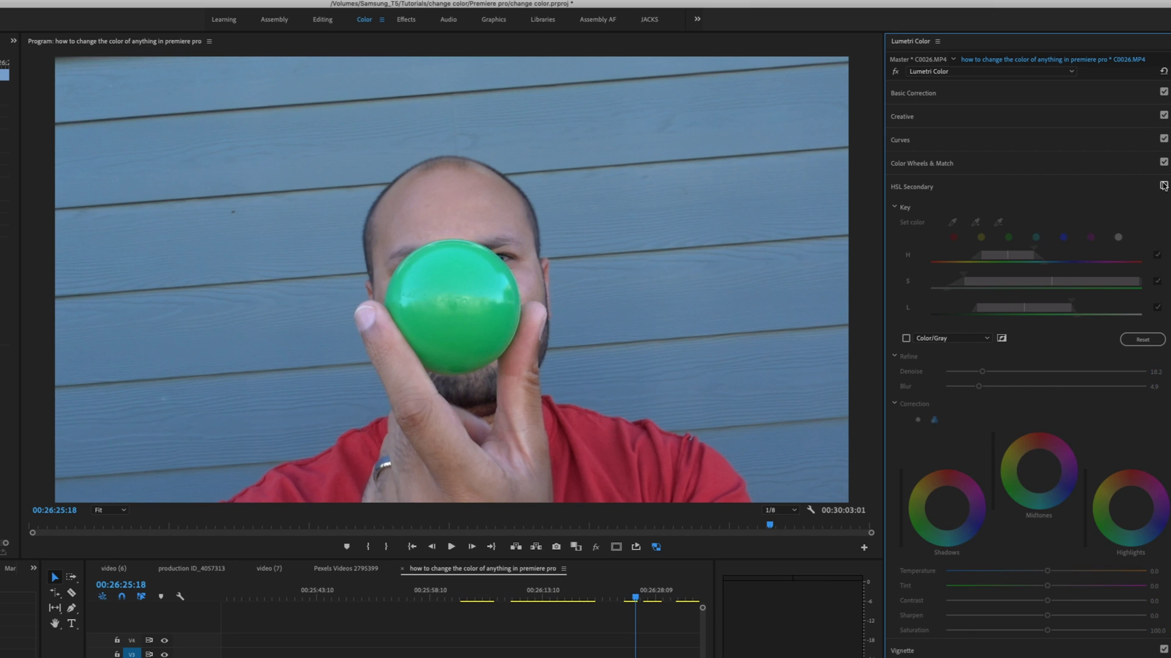
left_click(1164, 185)
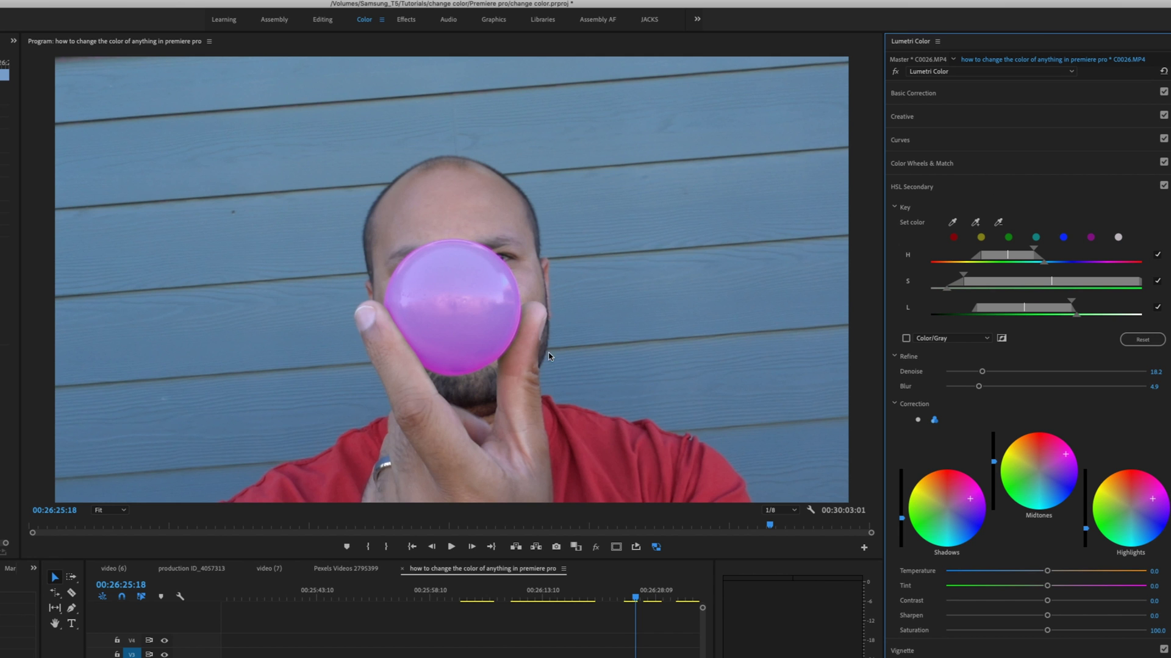
key("space")
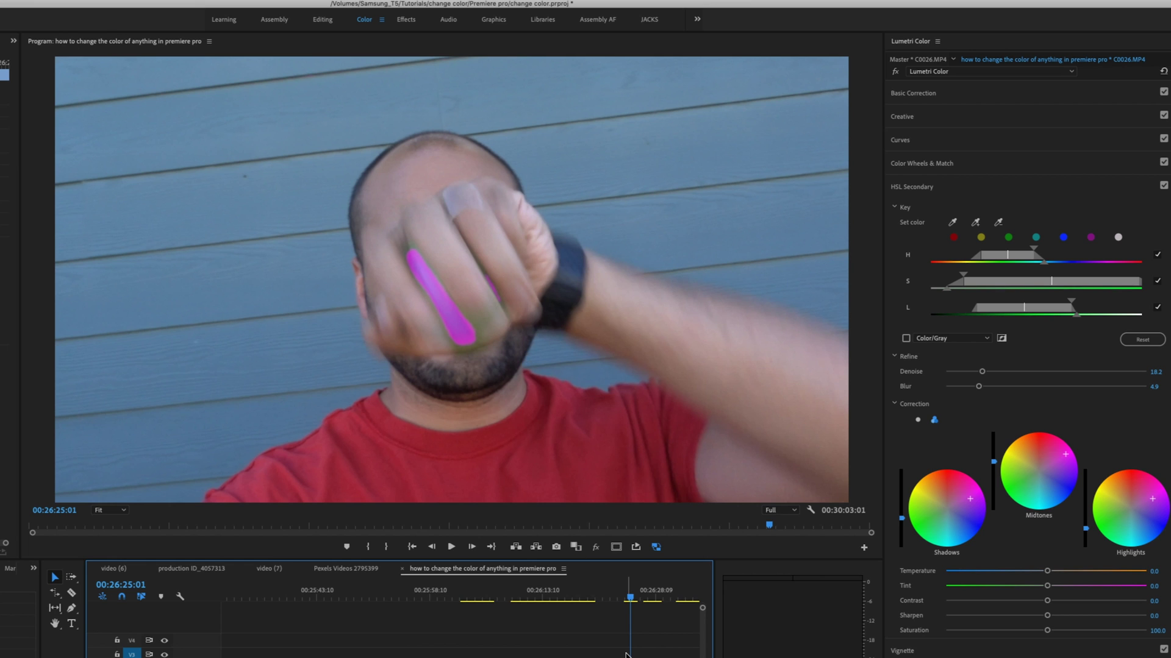
Scrub to the cut point just after the ball is held up and razor C0026.MP4 with Ctrl+K
left_click_drag(645, 600, 628, 600)
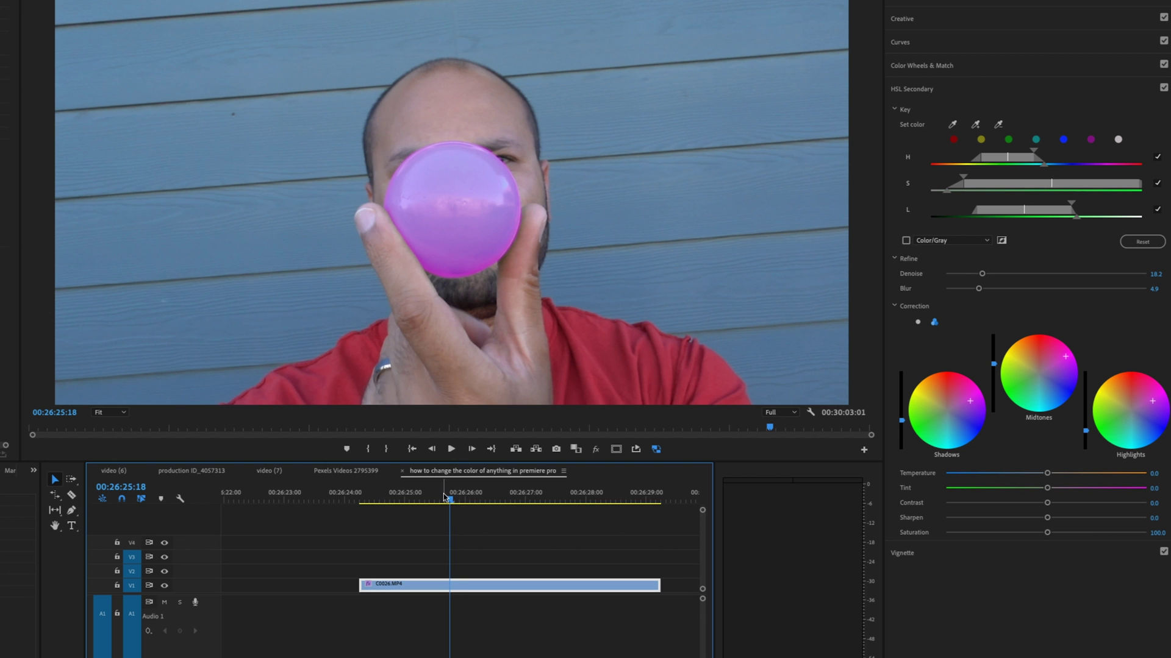
left_click_drag(448, 501, 412, 506)
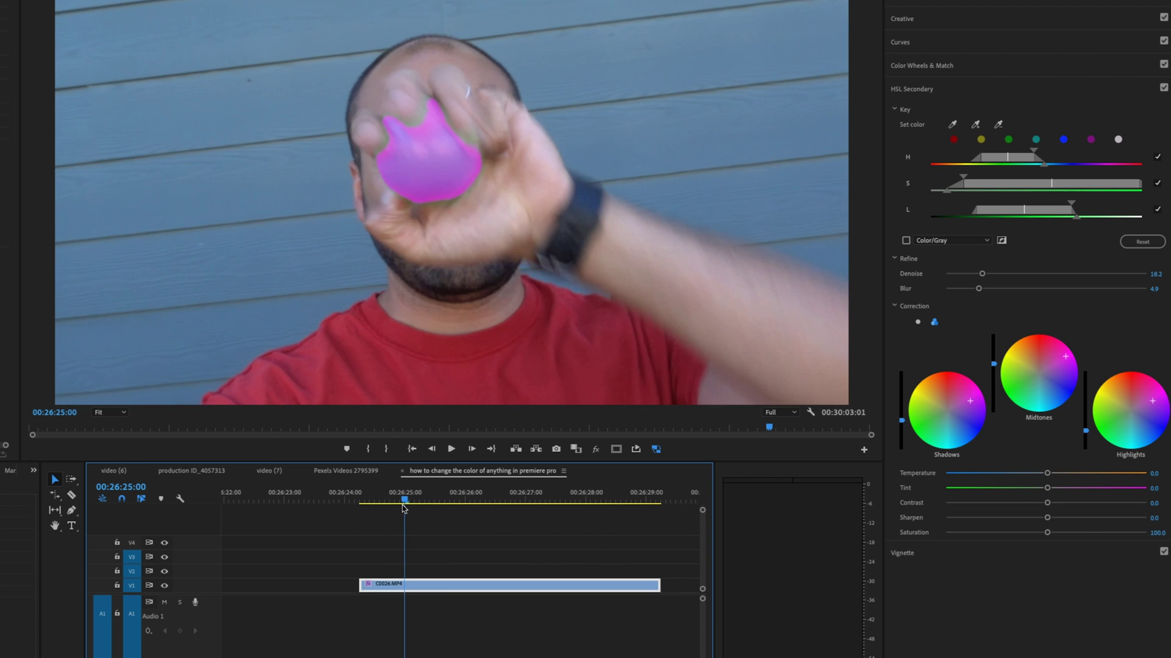
key("ctrl+k")
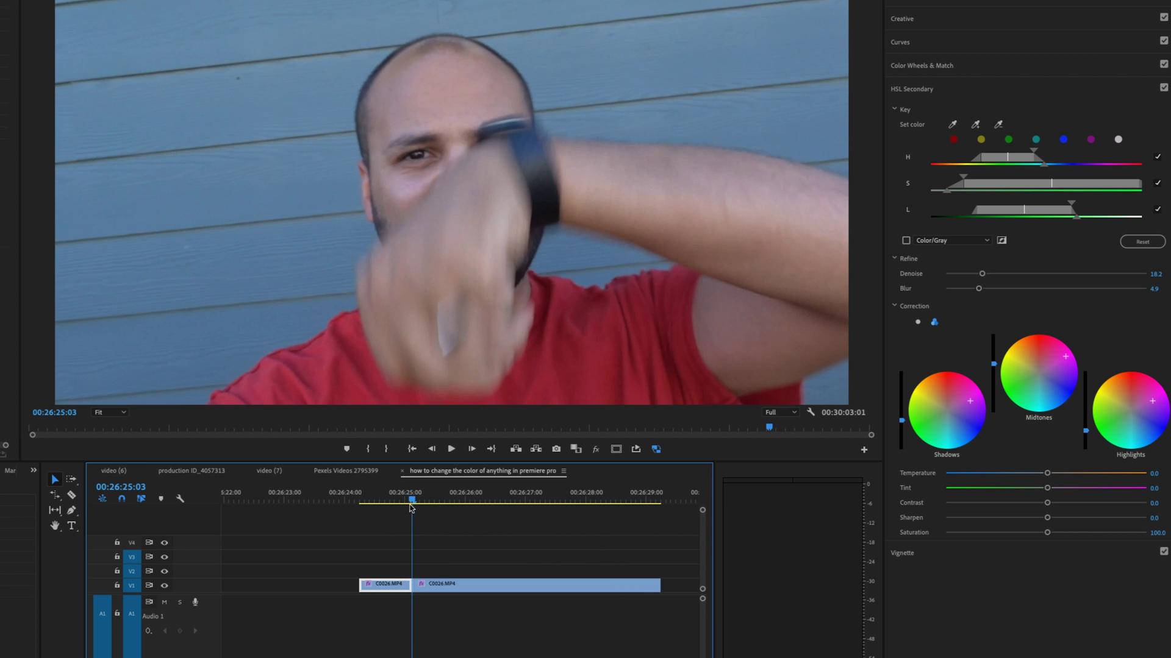
left_click_drag(411, 506, 445, 506)
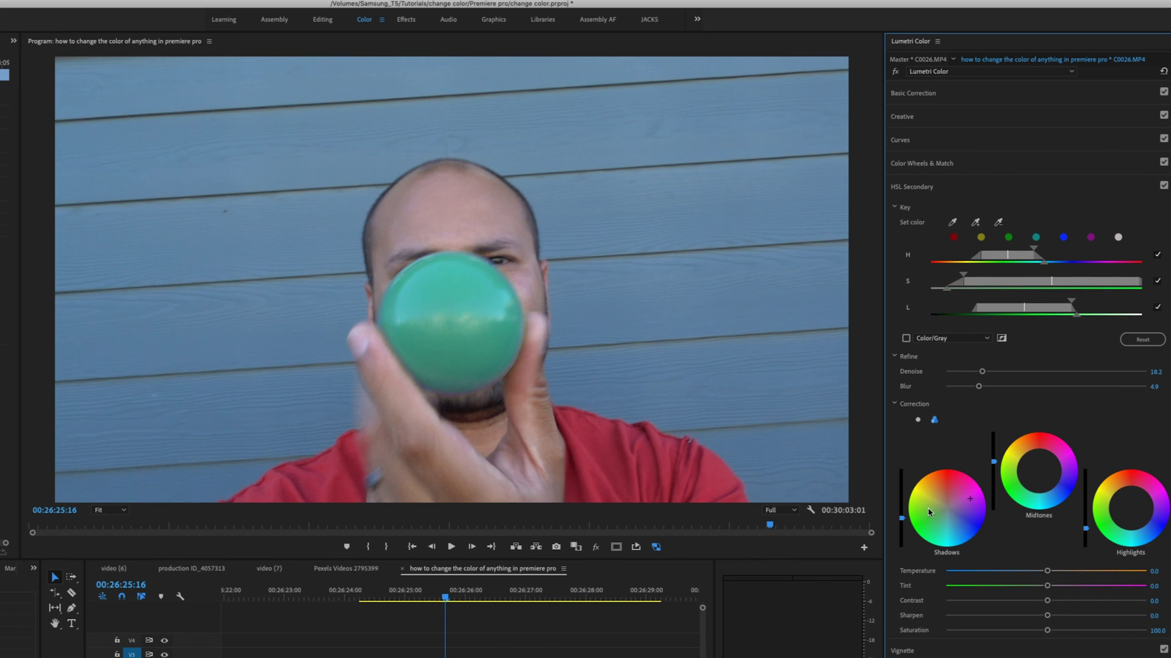
Save, invert the ball mask and drop background saturation to 0, keeping the ball green
key("ctrl+s")
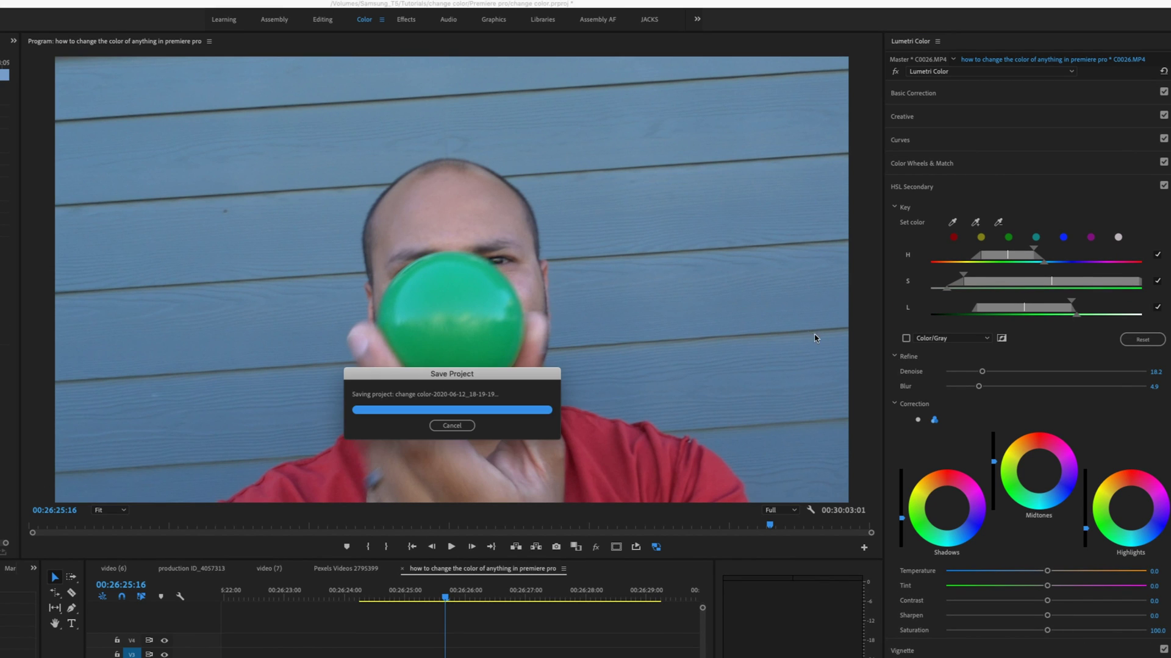
left_click(907, 338)
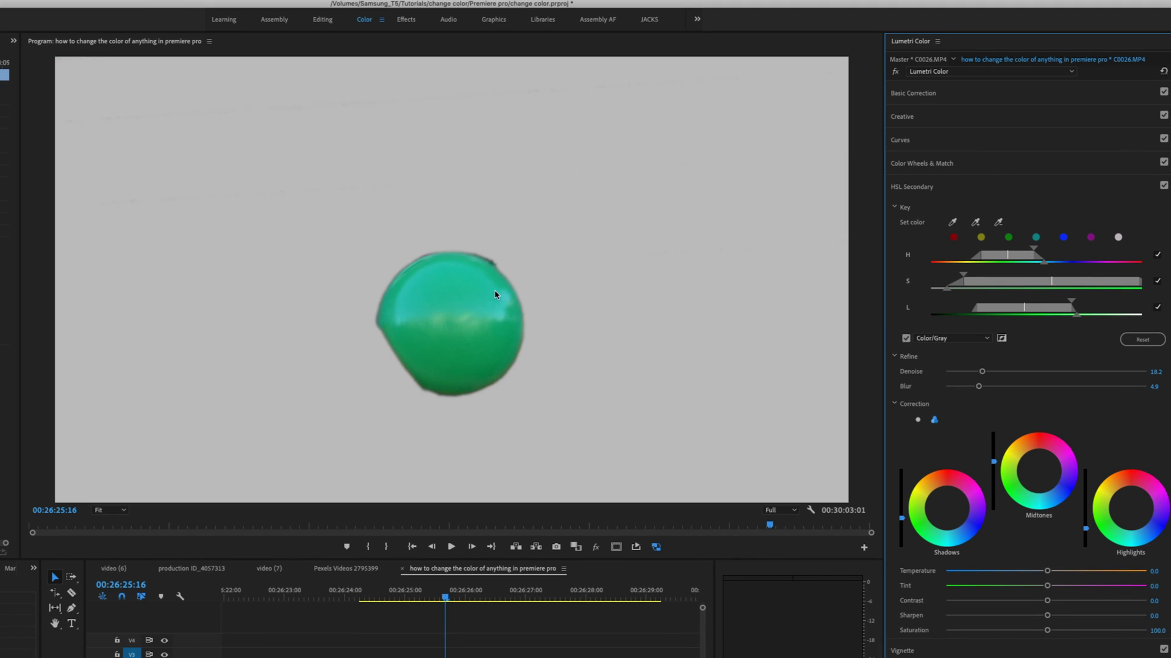
left_click(1003, 339)
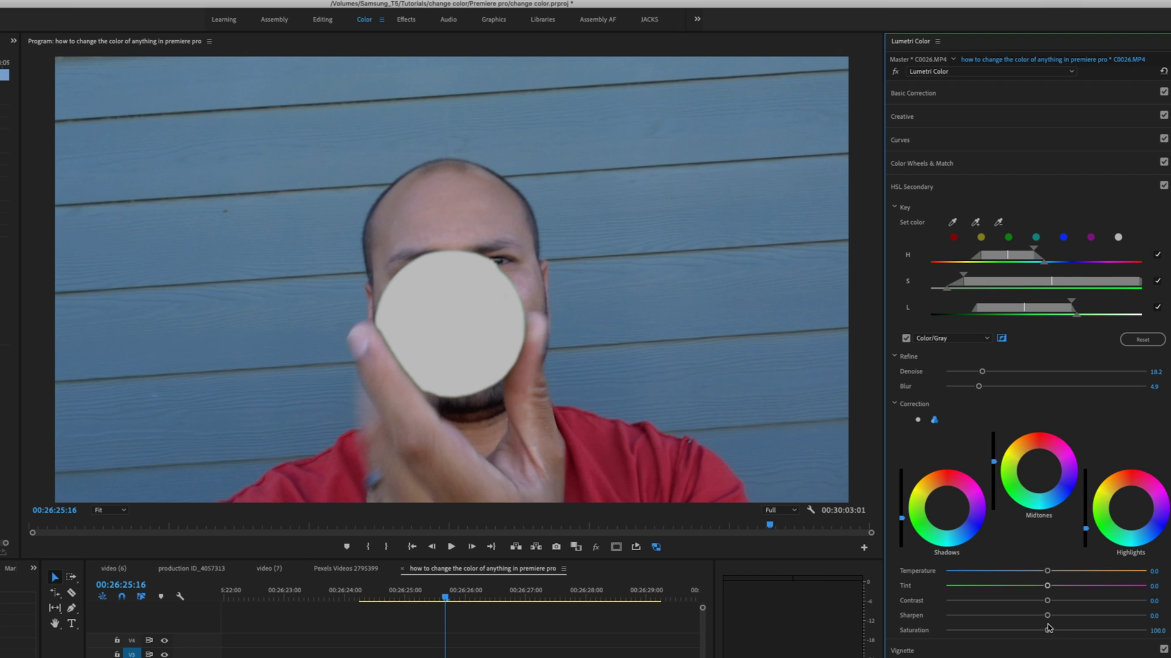
left_click_drag(1049, 631, 990, 632)
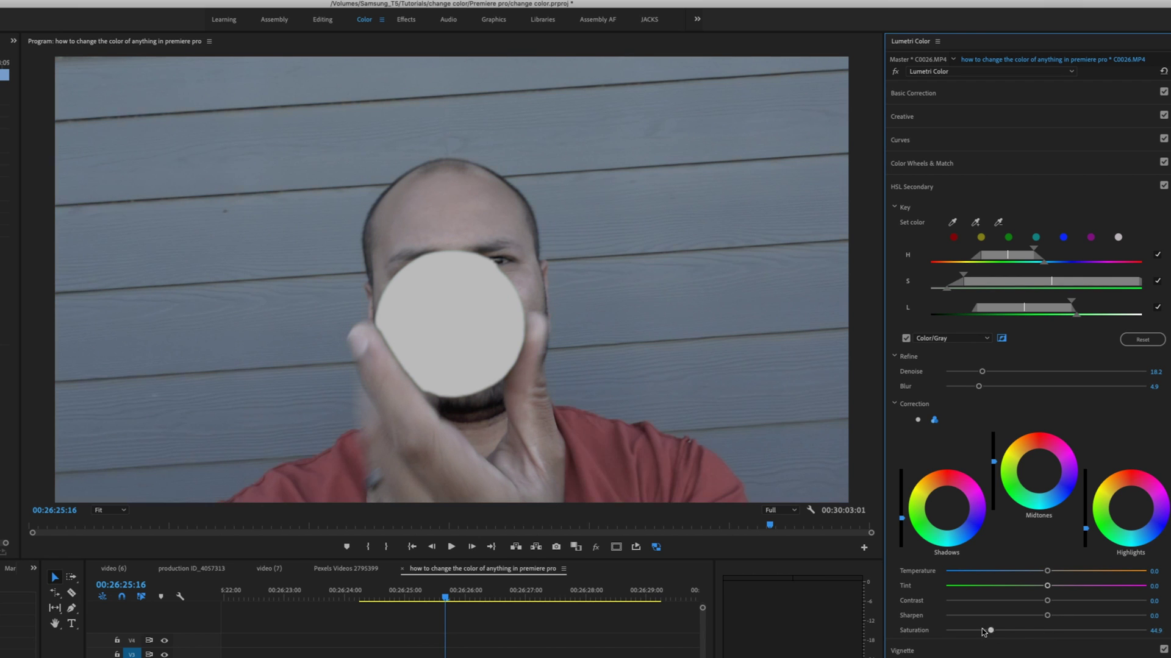
left_click_drag(991, 632, 945, 631)
left_click(906, 339)
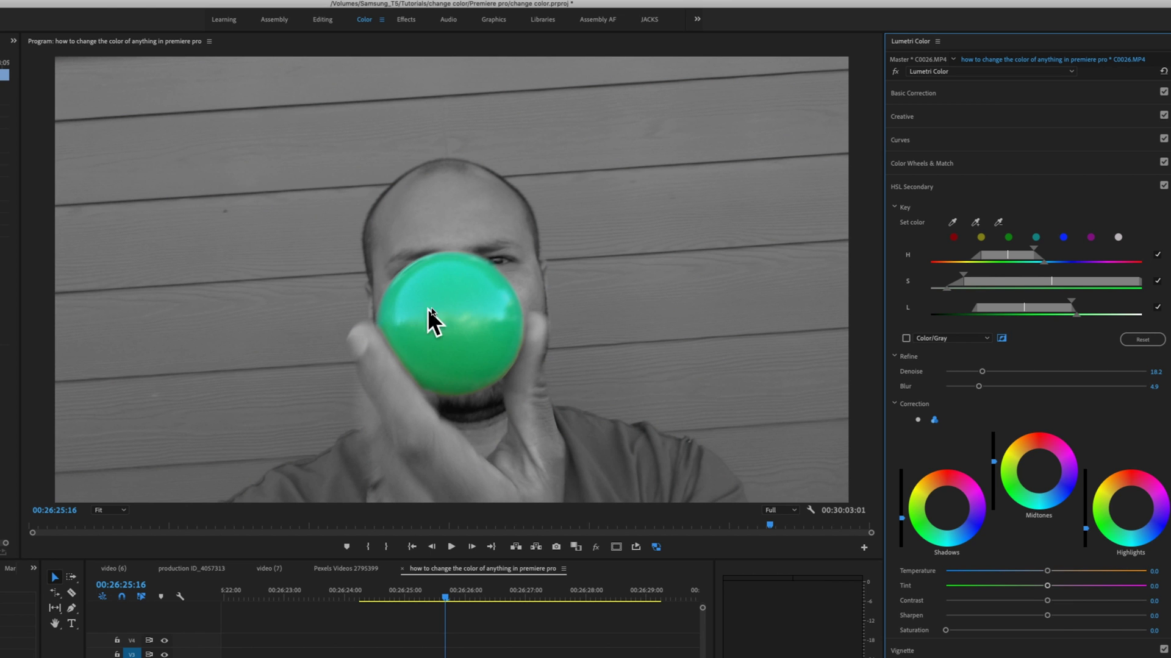
left_click_drag(430, 600, 454, 604)
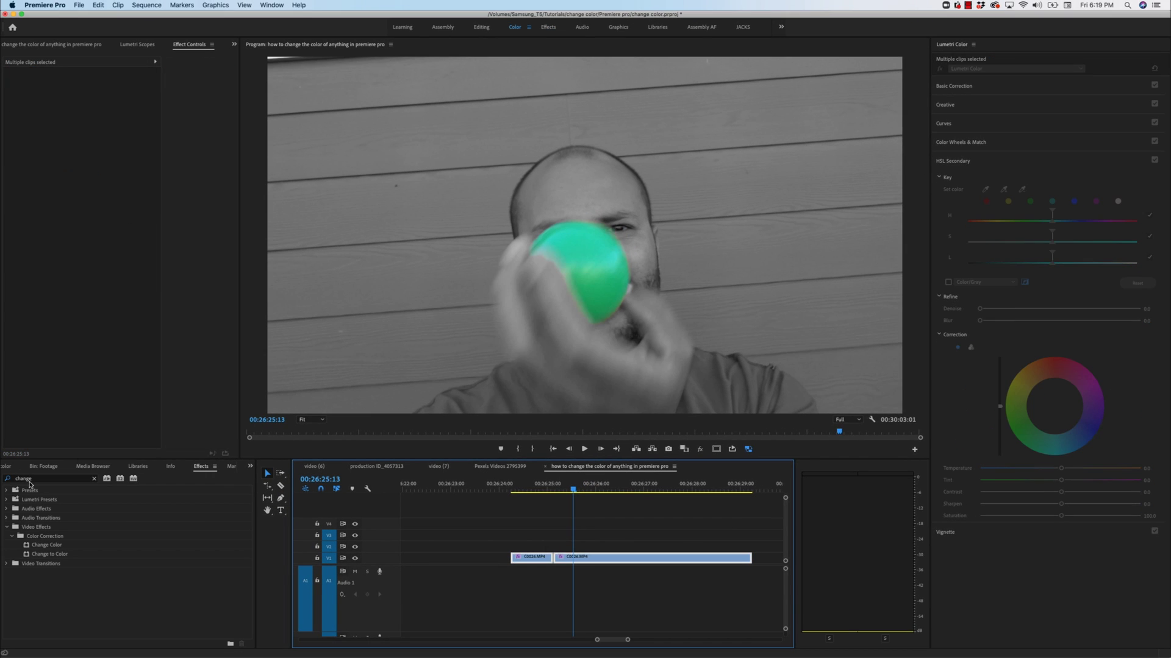
Drop a Cross Dissolve on the edit point between the two clips and play the transition
double_click(30, 478)
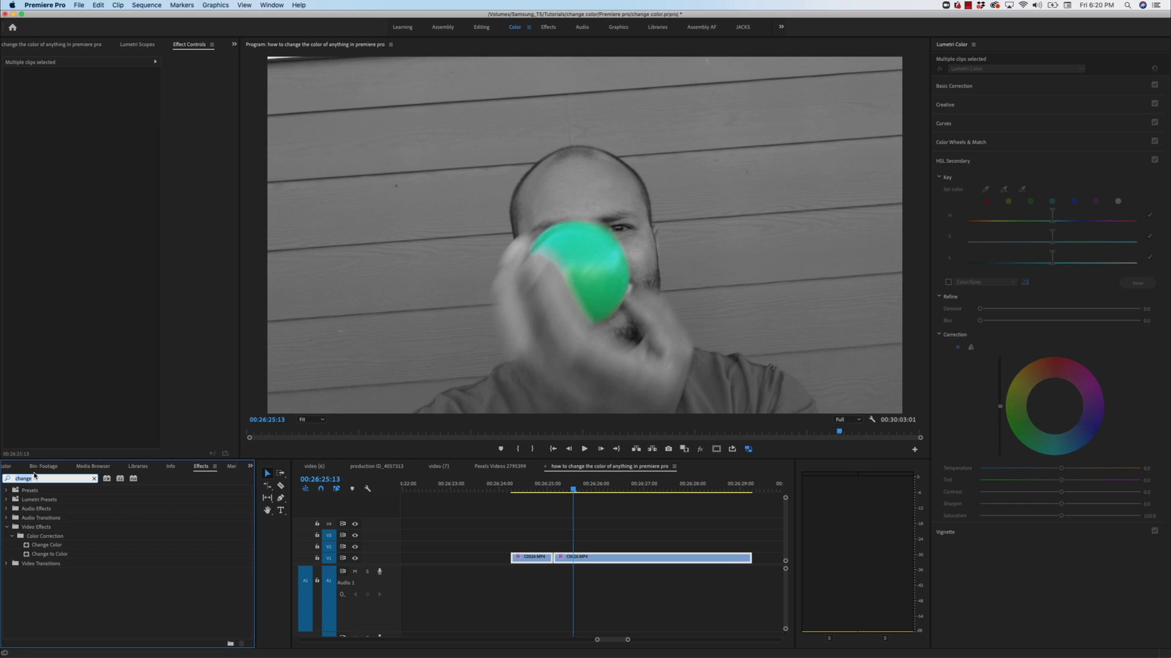
type("cross")
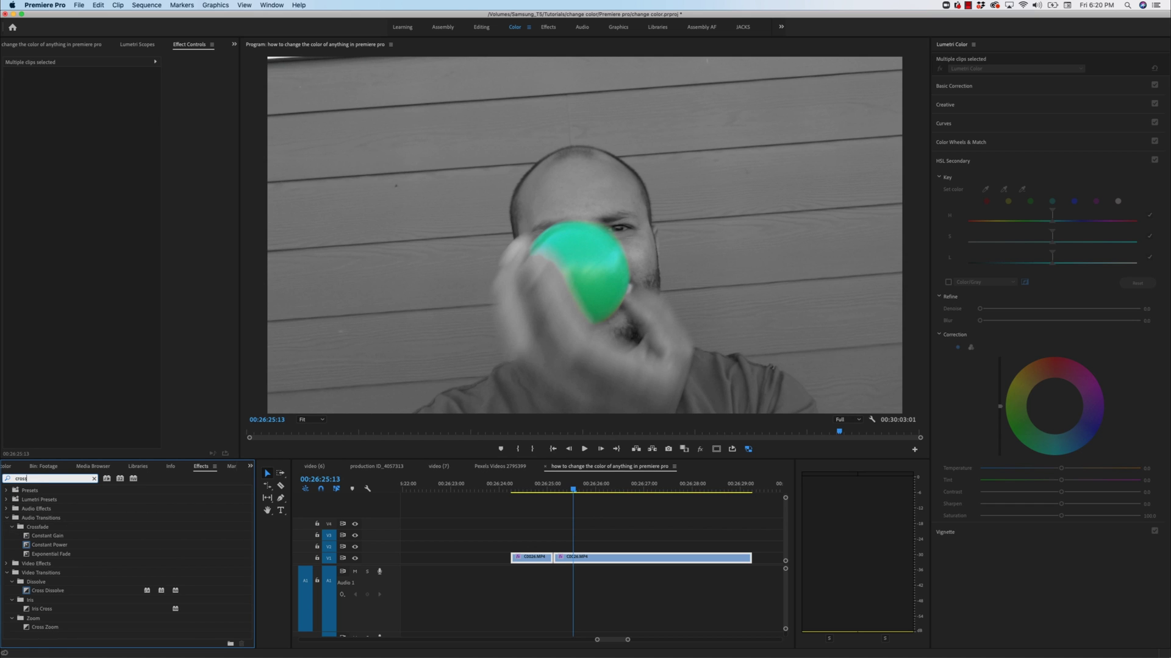
mouse_move(46, 591)
left_mouse_down()
mouse_move(553, 558)
mouse_move(541, 559)
left_mouse_up()
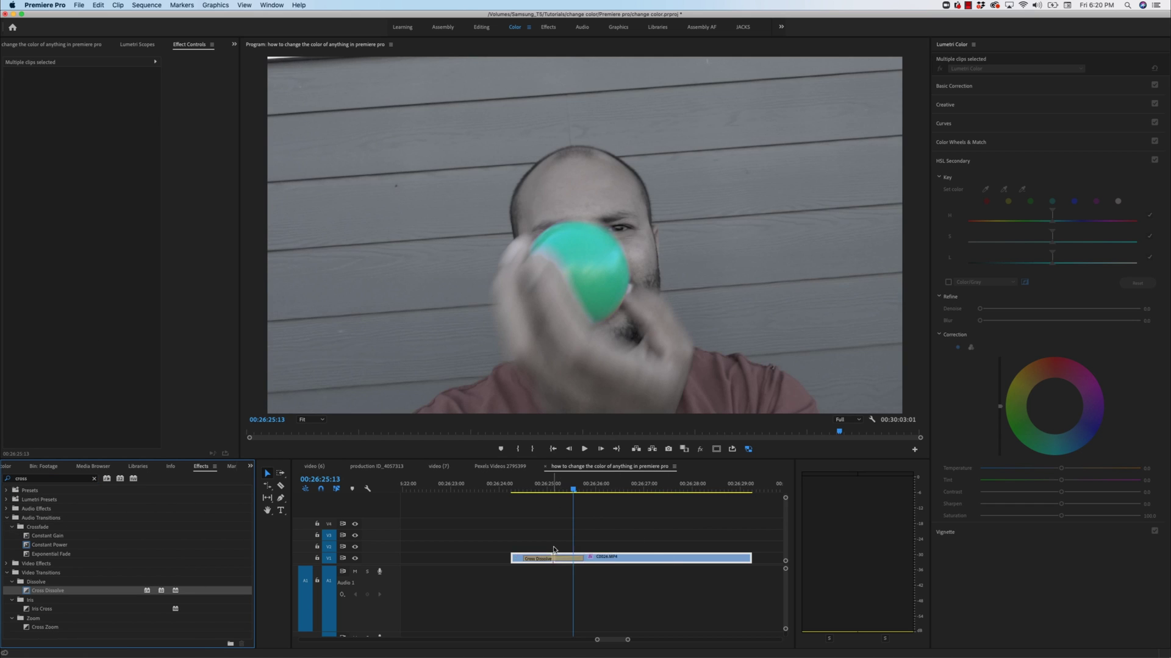
left_click(502, 484)
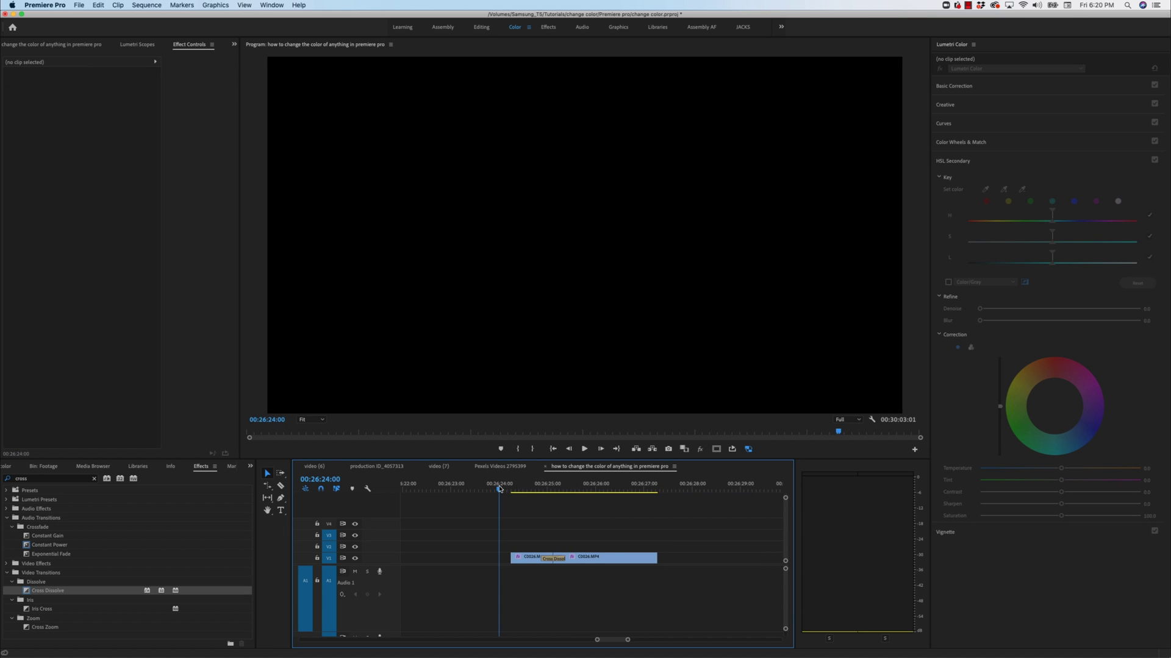
key("space")
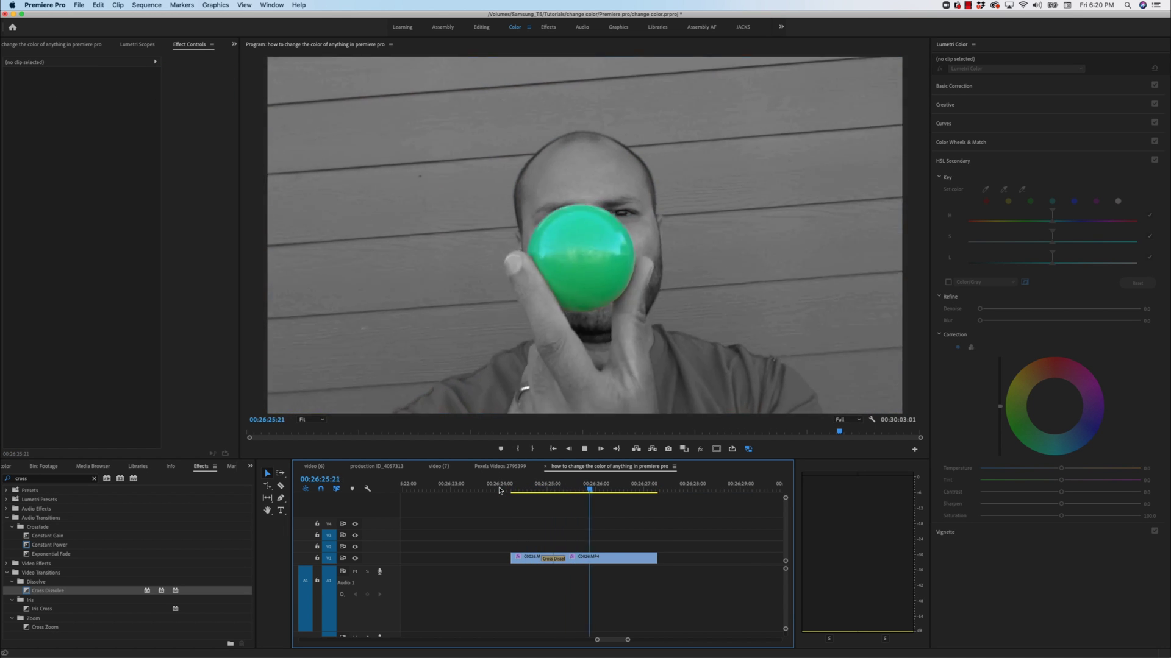
left_click(522, 484)
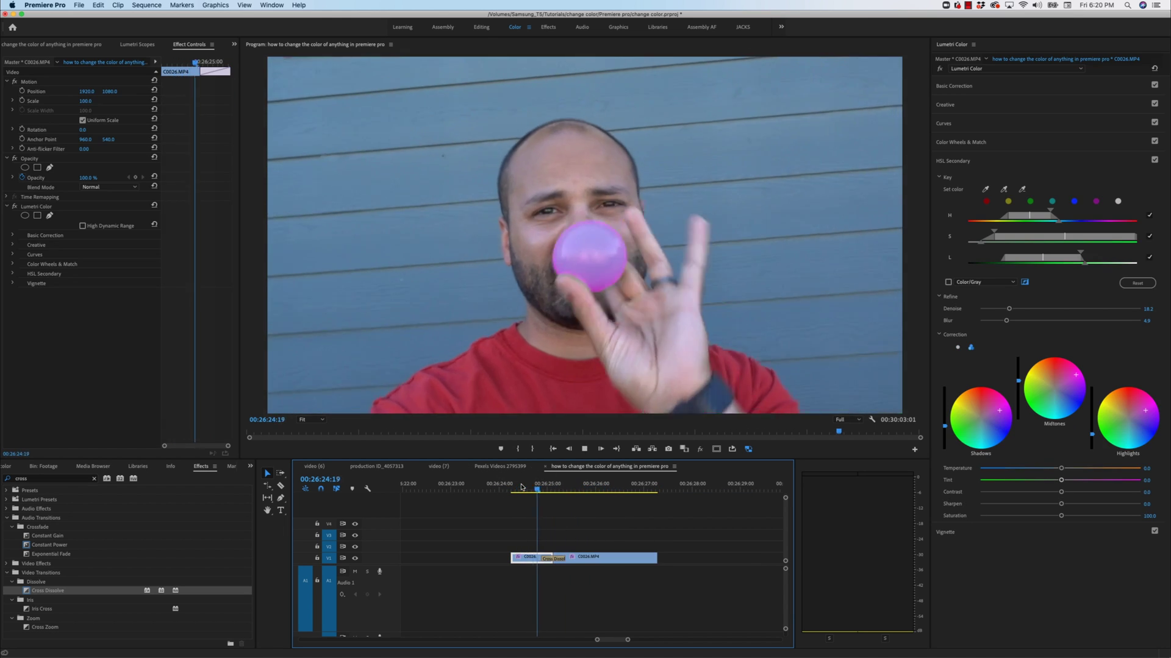